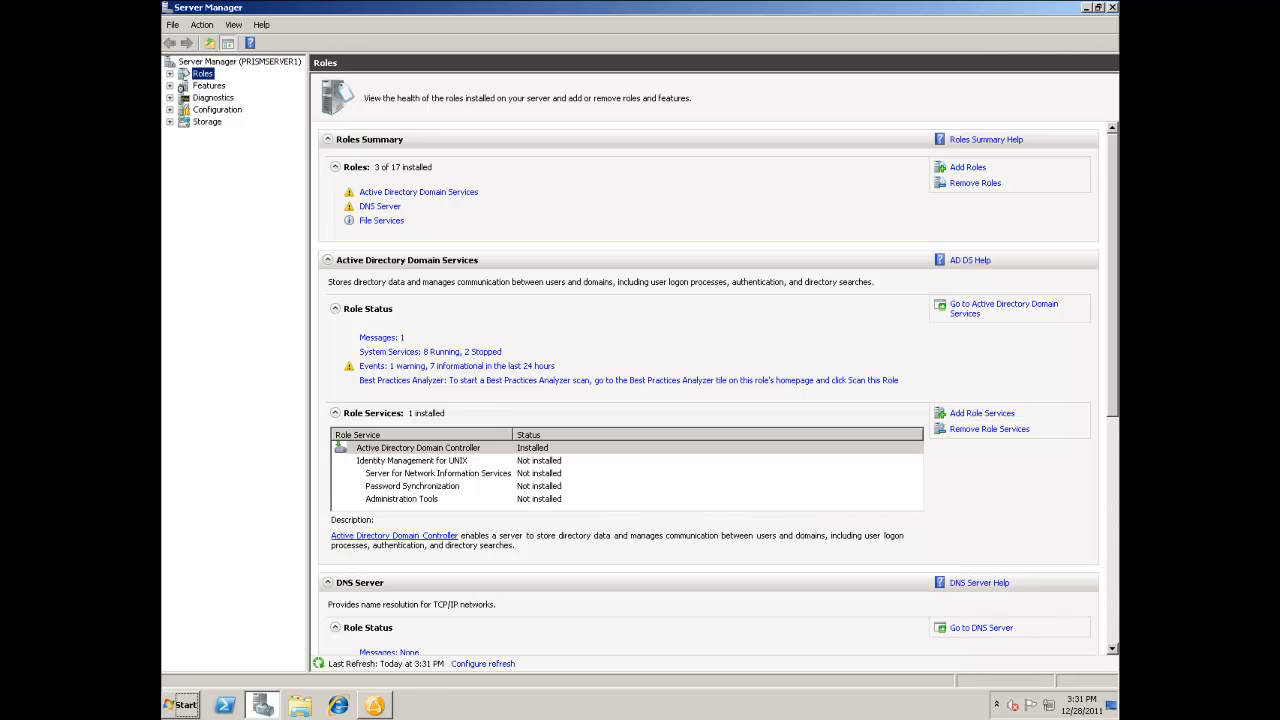
Step: Start adding server roles and select Application Server, including its required features, and Web Server (IIS)
click(970, 170)
click(756, 539)
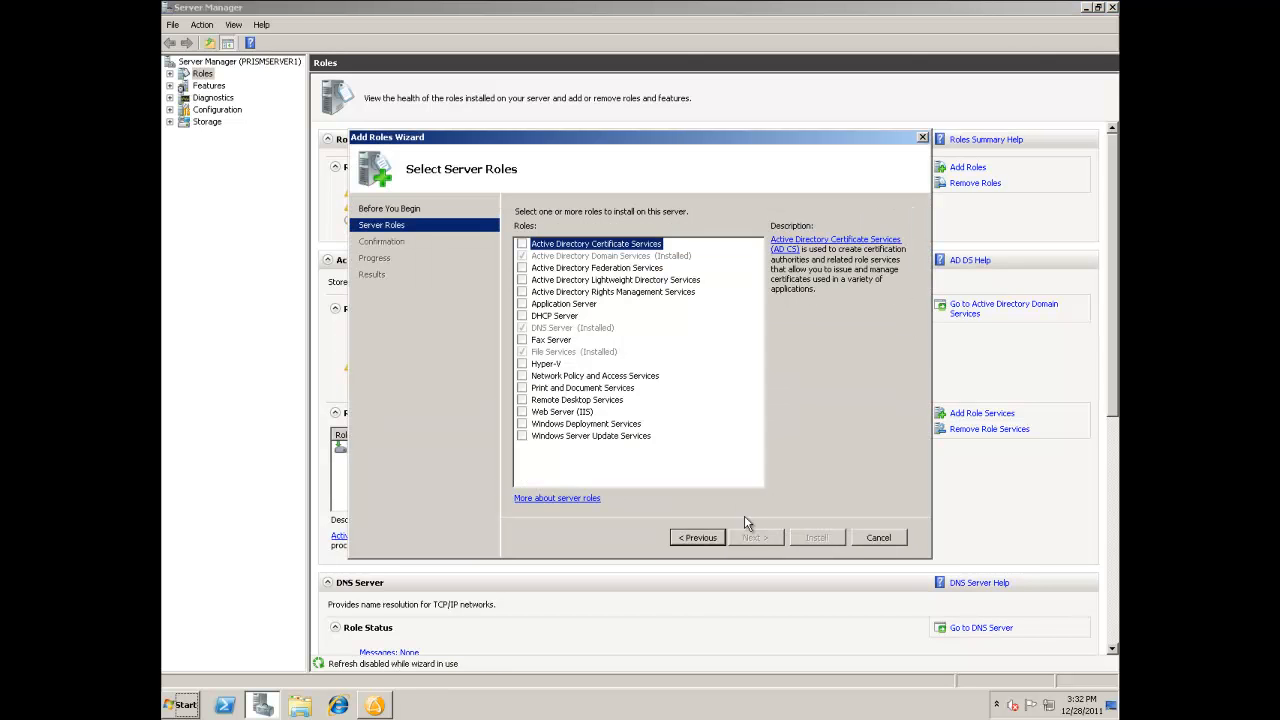
click(521, 304)
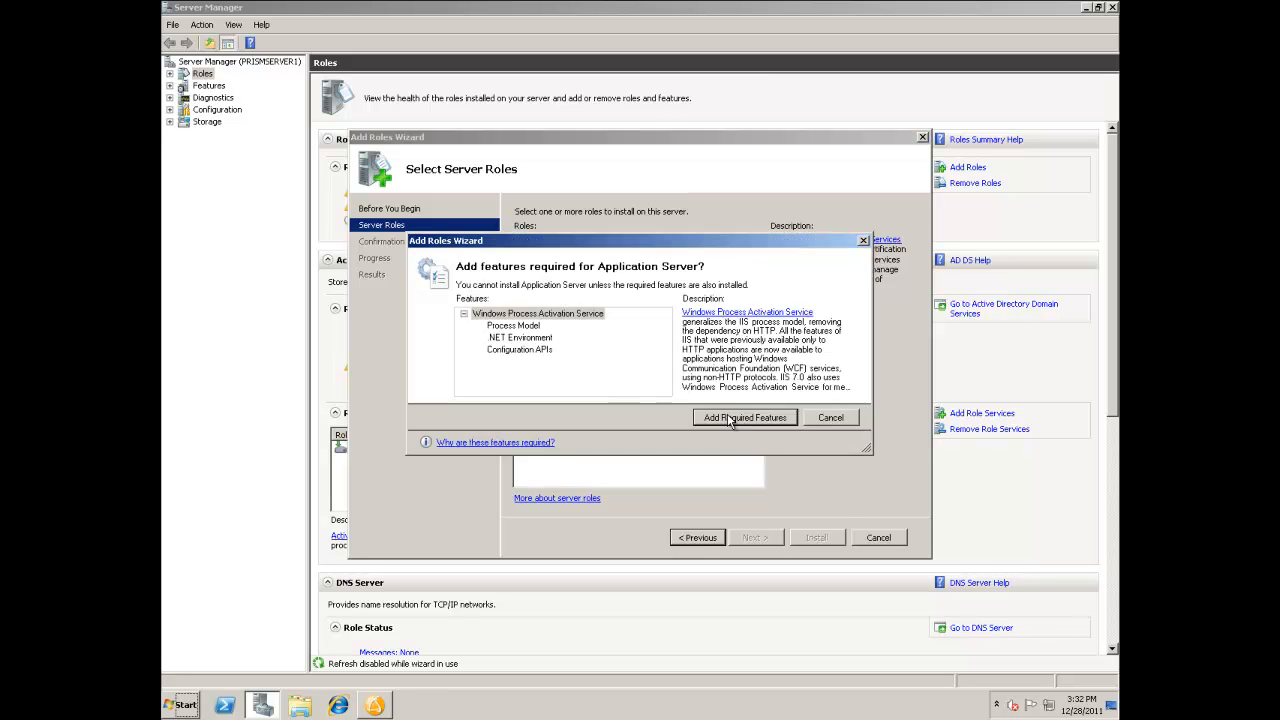
click(745, 418)
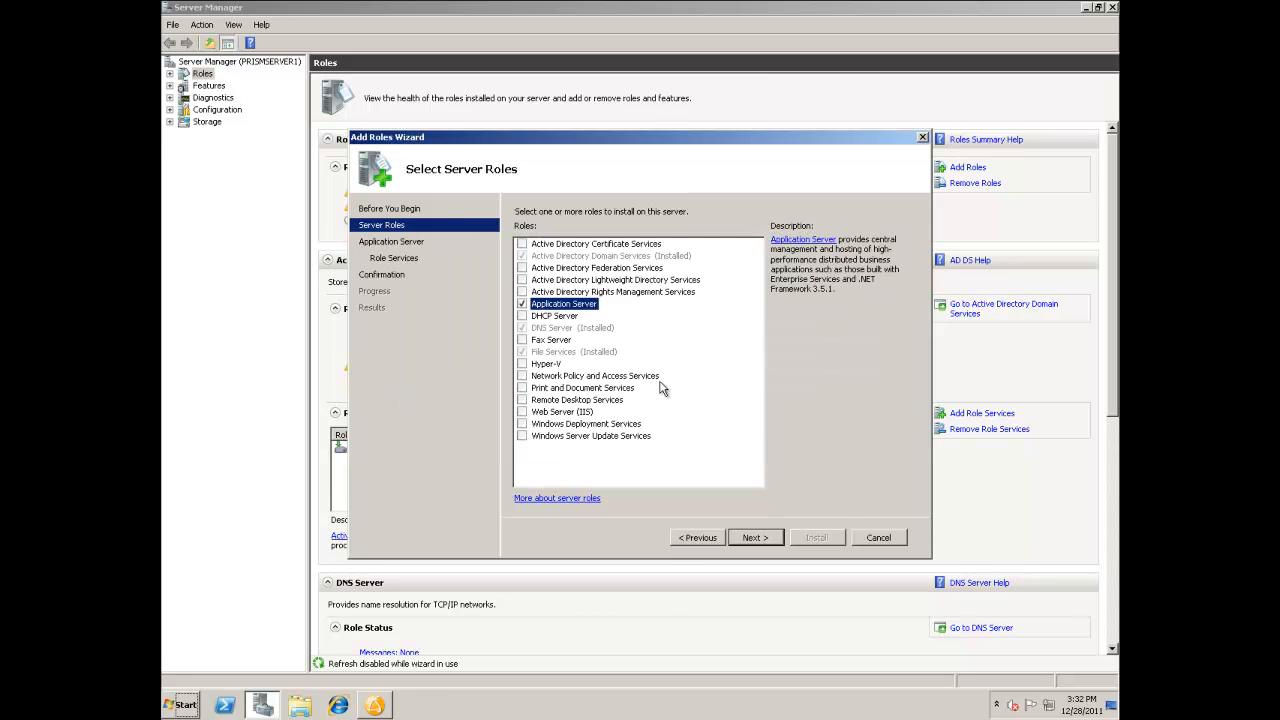
click(522, 412)
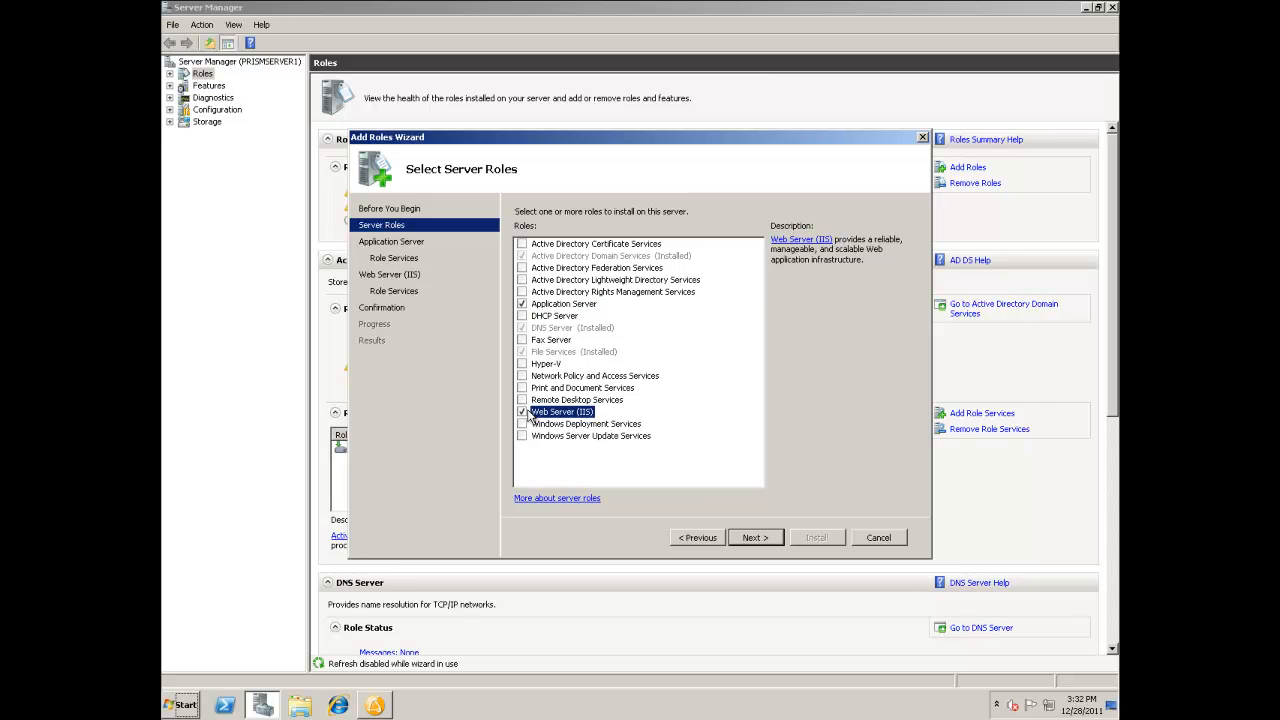
Step: Keep the default Application Server role services and add ASP.NET with its required role services to Web Server (IIS)
click(753, 538)
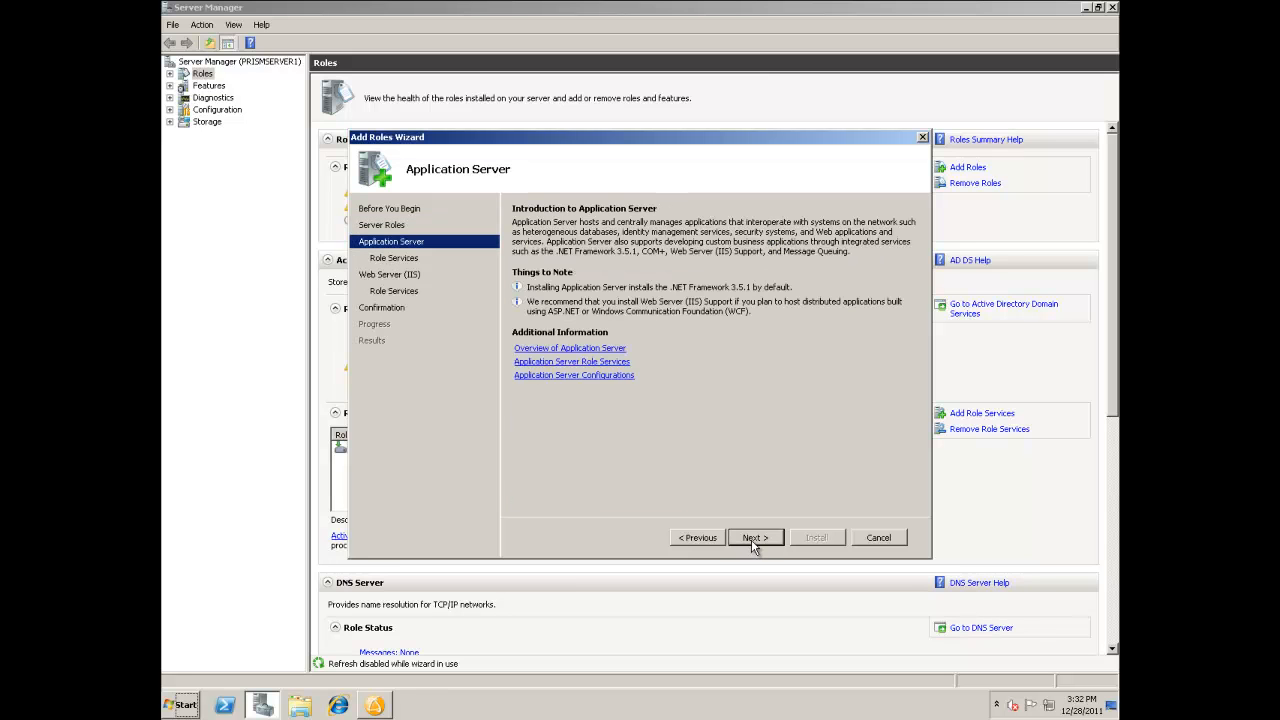
click(754, 538)
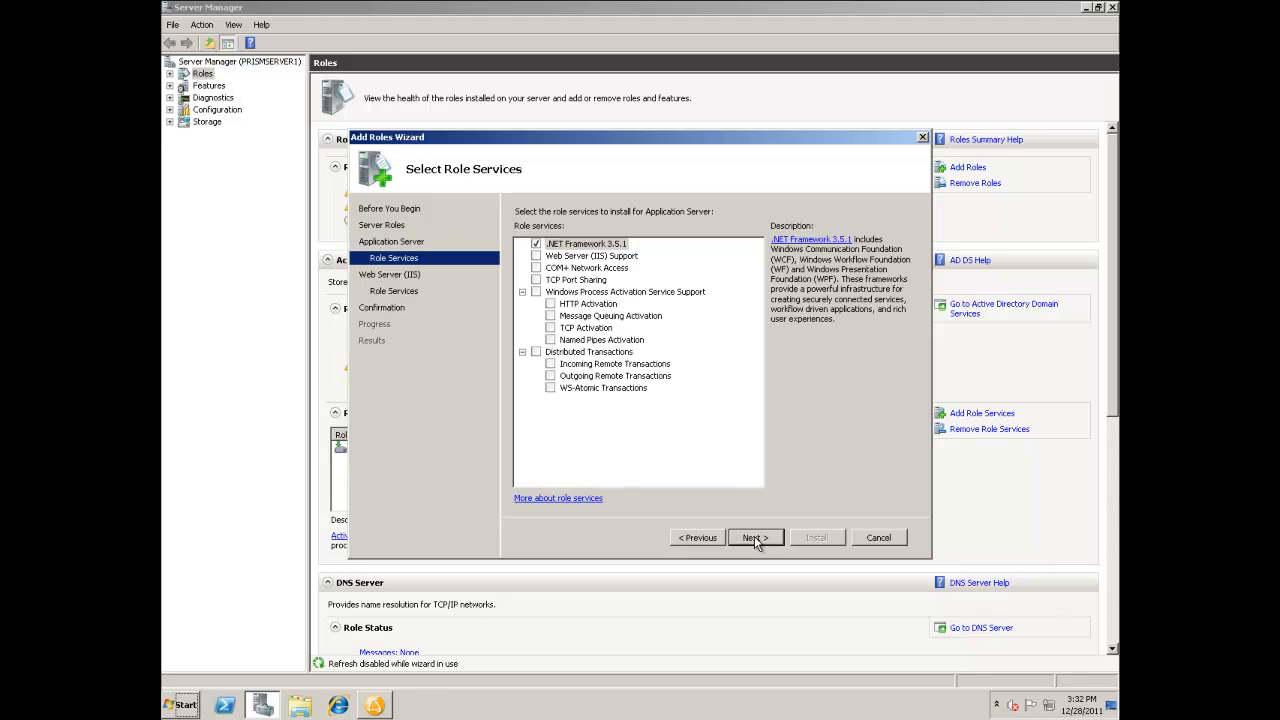
click(754, 537)
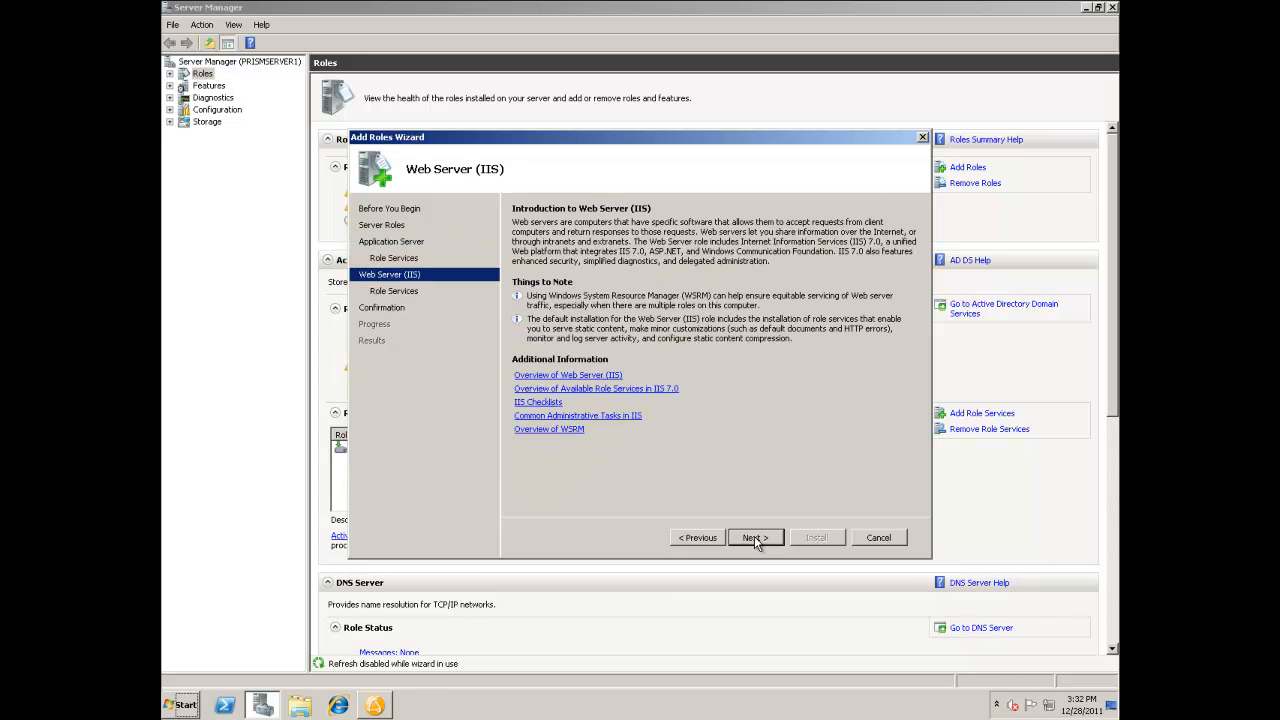
click(754, 537)
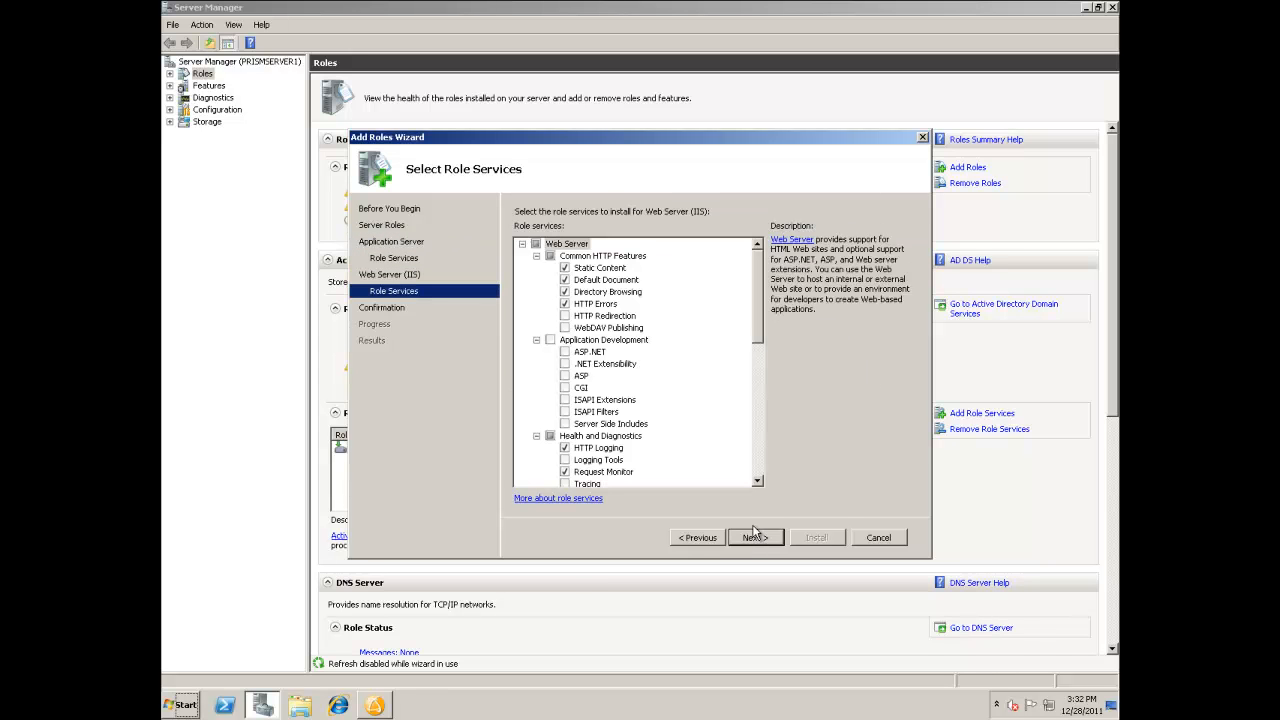
click(565, 352)
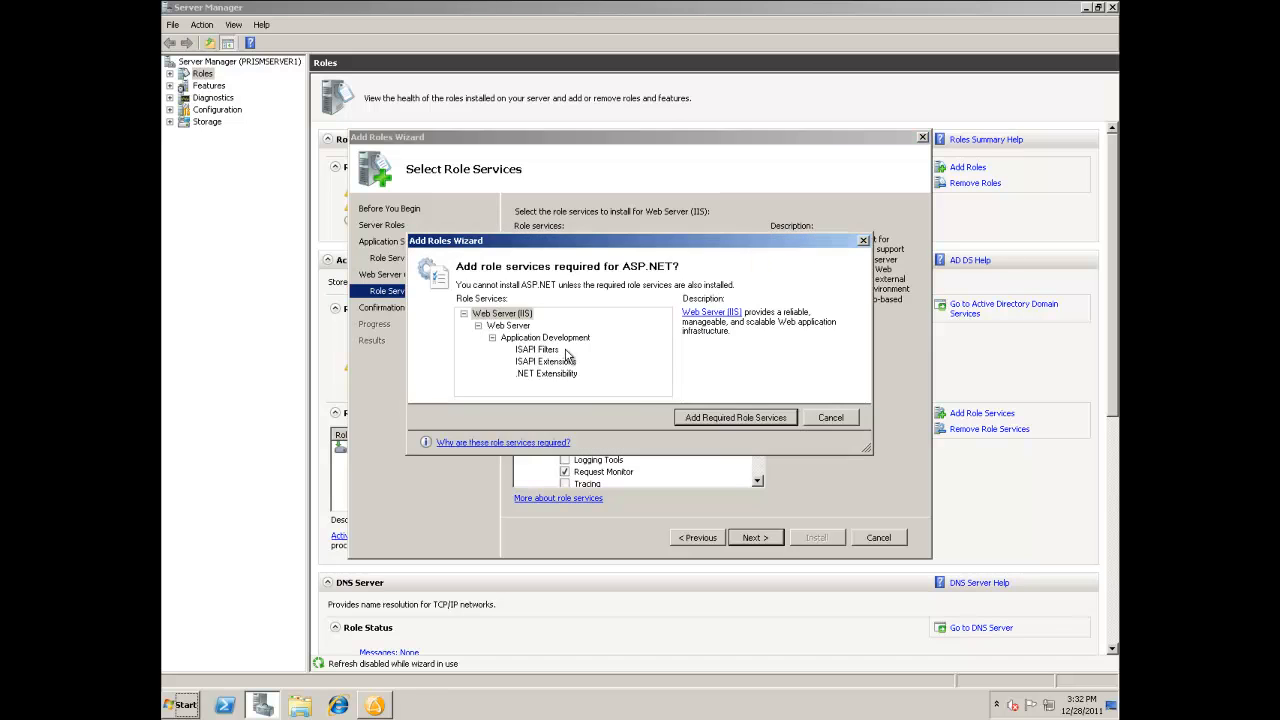
click(721, 418)
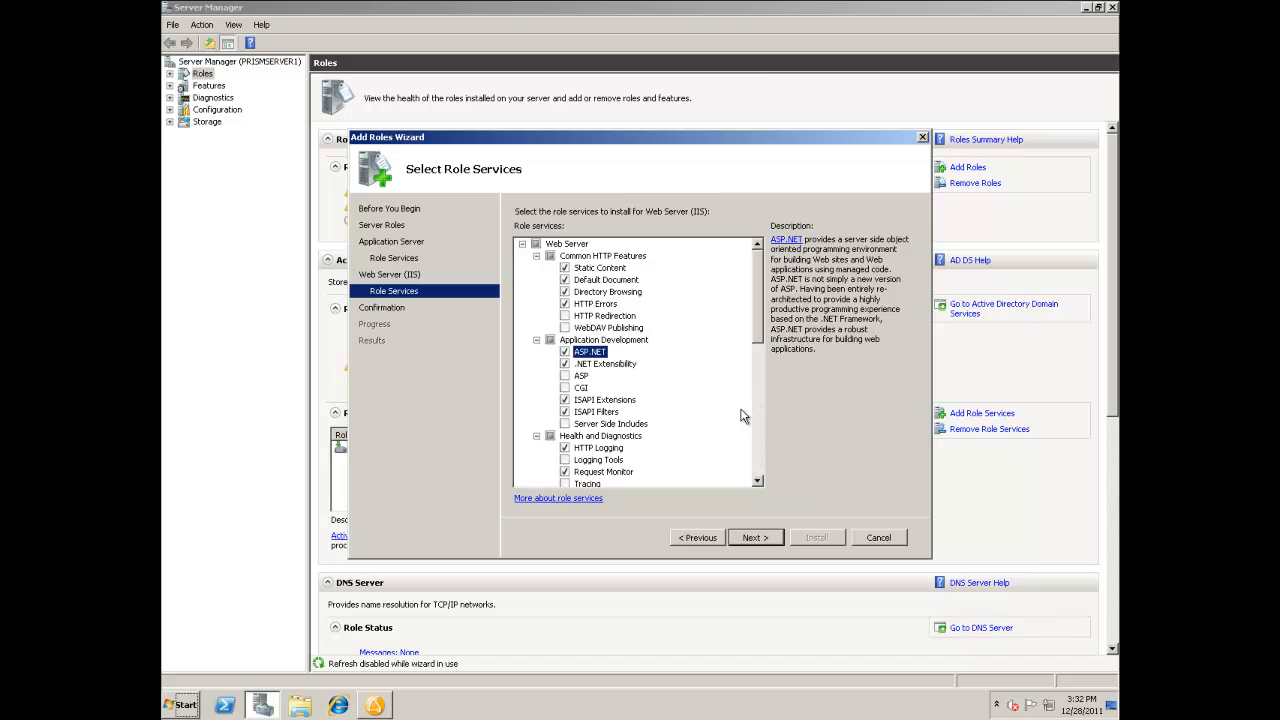
Step: Include IIS 6 Management Compatibility in the Web Server role services and install the selected roles, closing Server Manager when done
drag(757, 323, 761, 452)
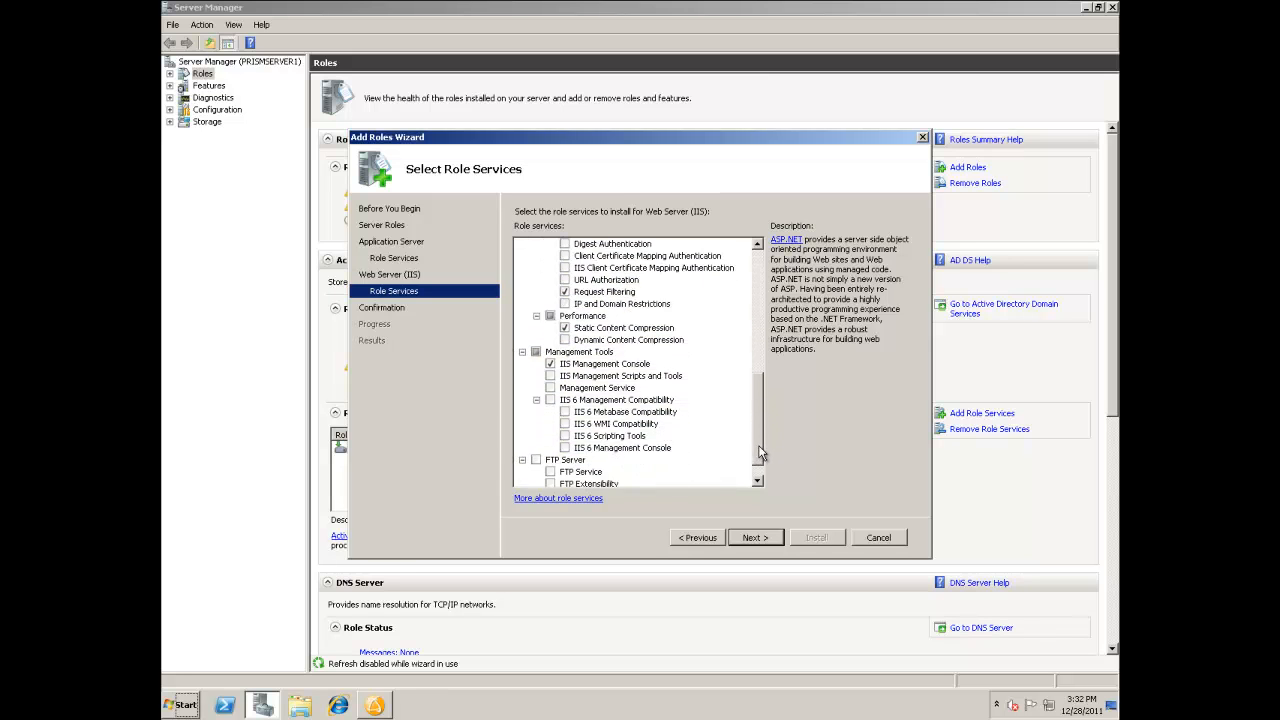
click(550, 400)
click(755, 537)
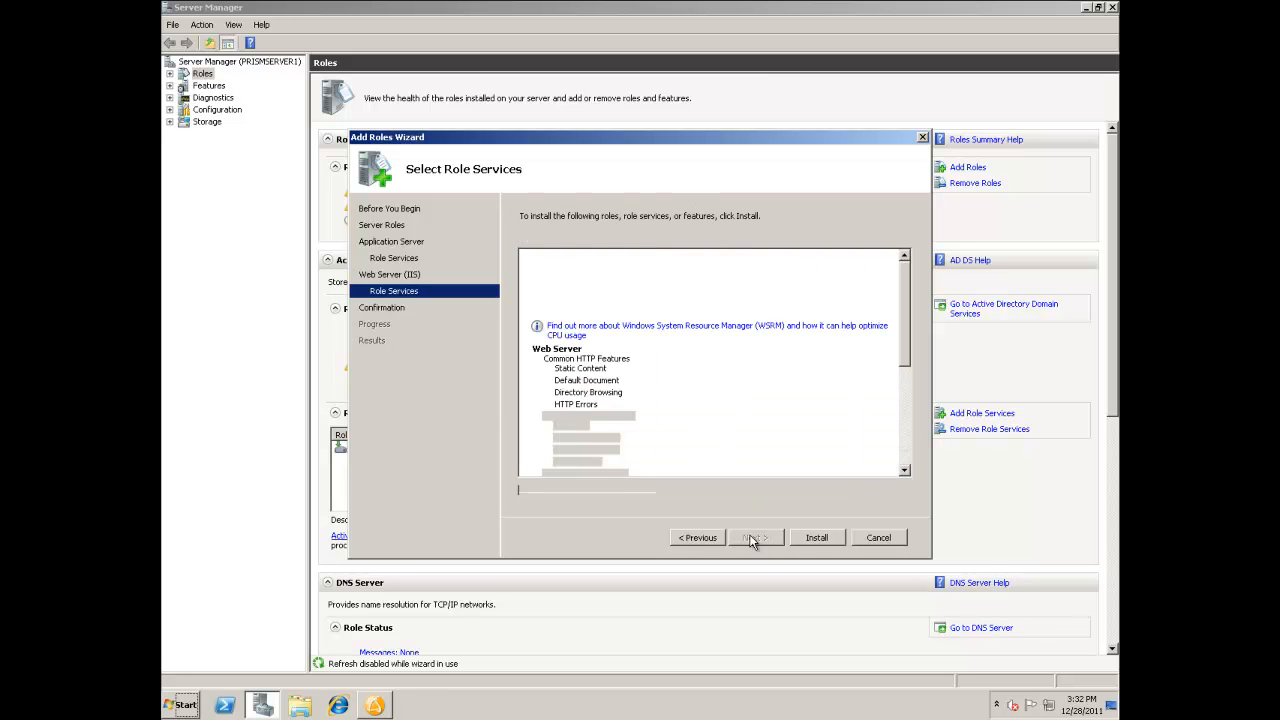
click(816, 537)
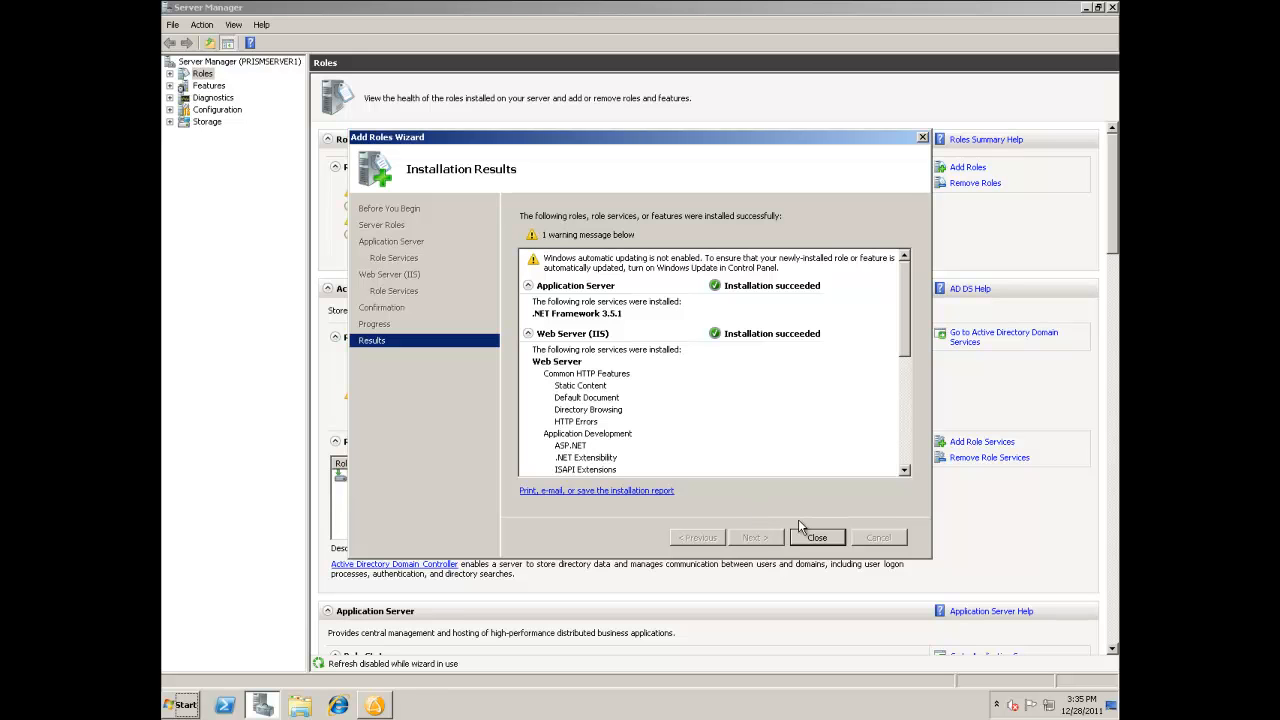
click(818, 538)
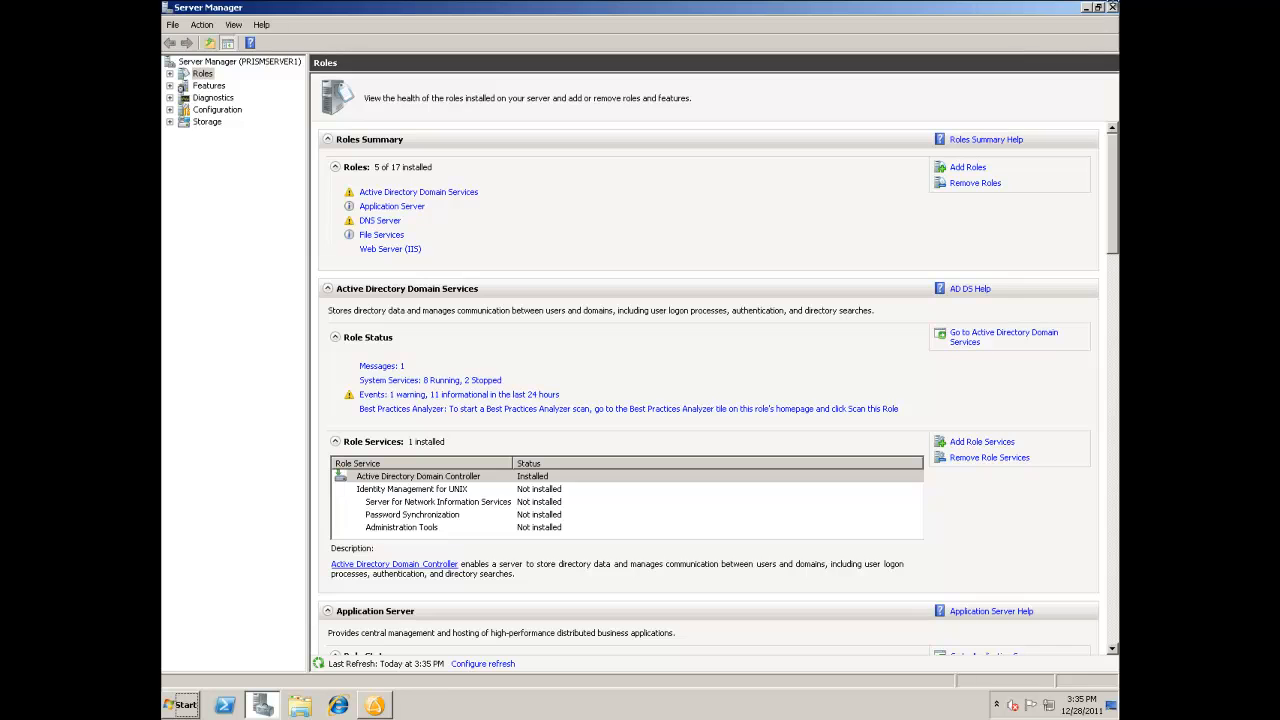
click(1112, 8)
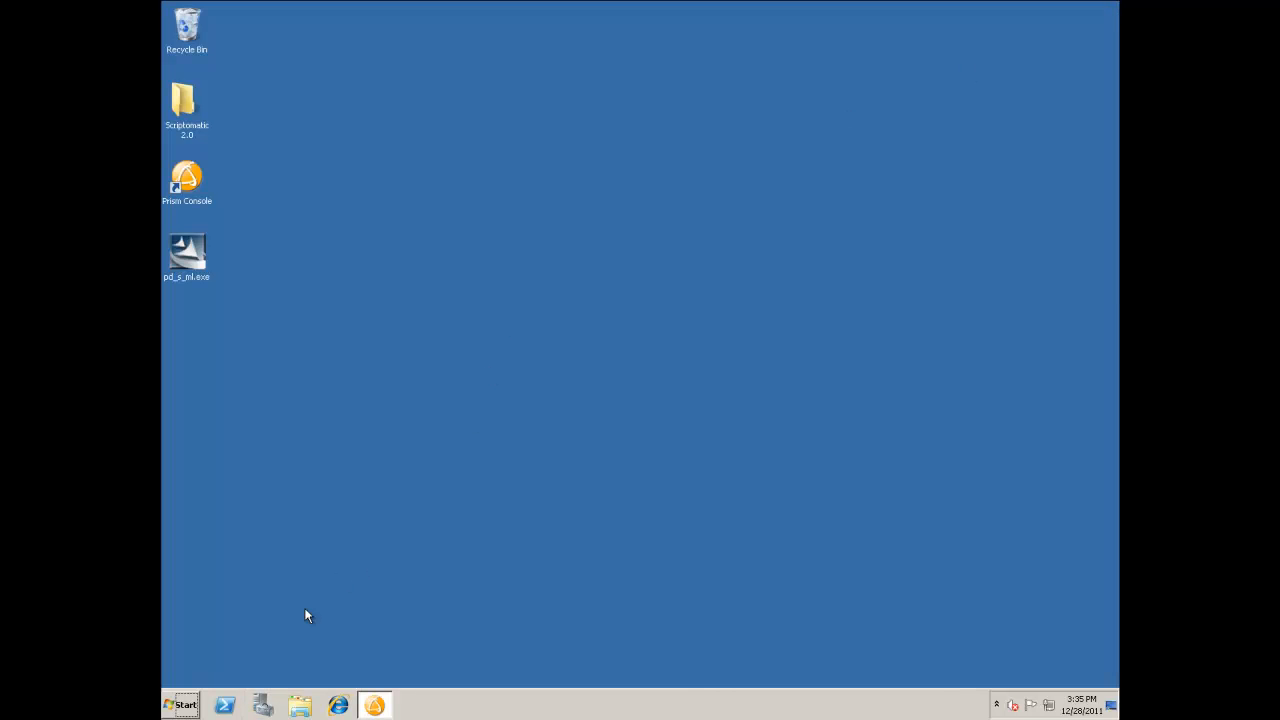
Step: Browse to the folder C:\Program Files (x86)\New Boundary\Server
click(194, 704)
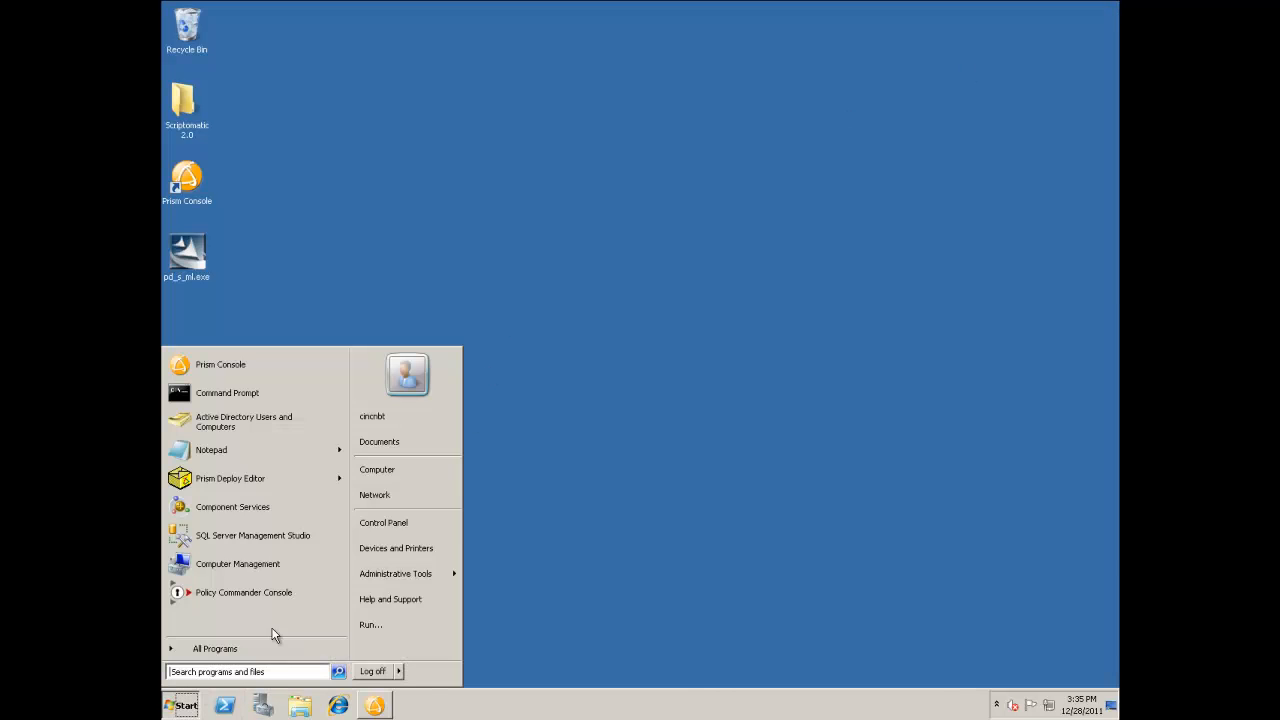
click(412, 469)
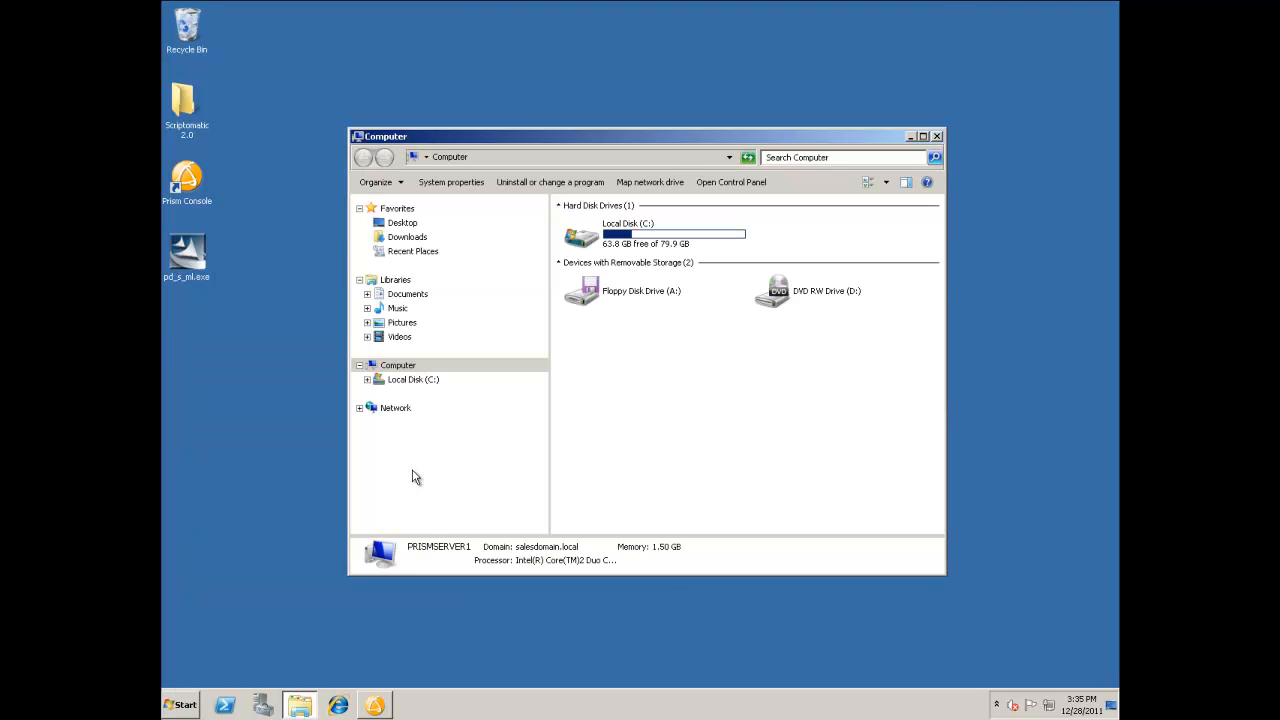
double_click(640, 240)
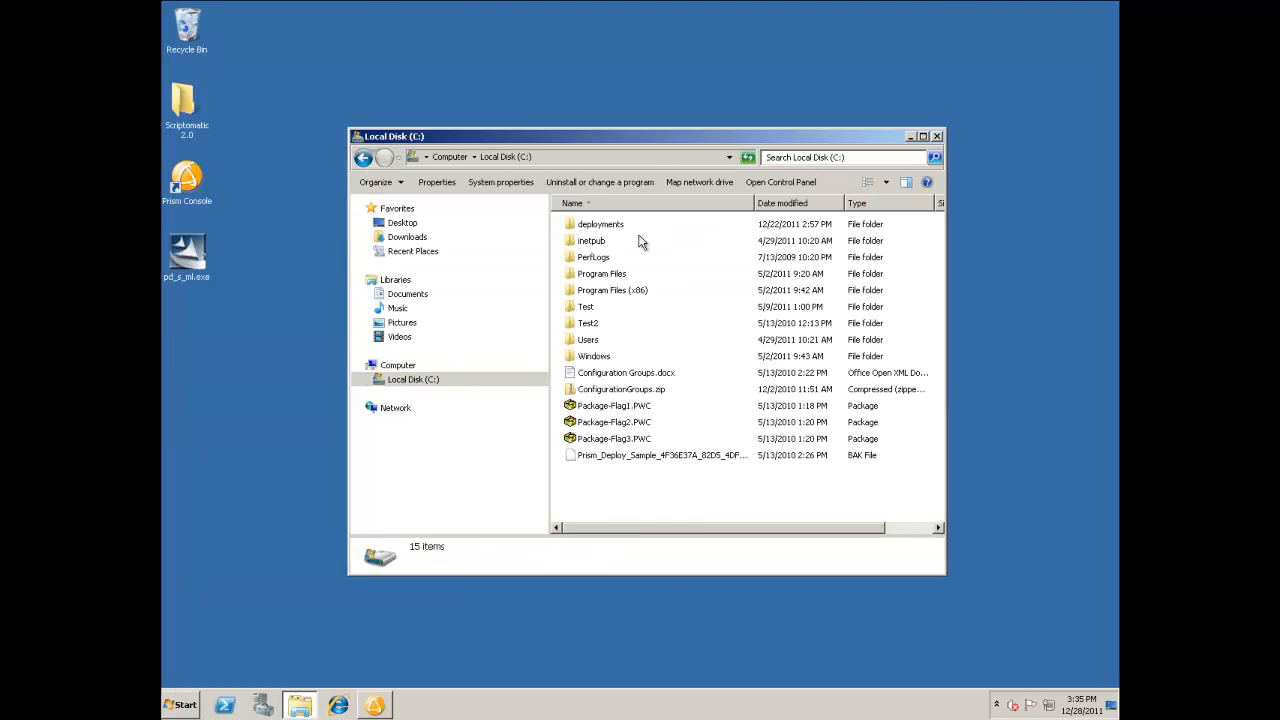
double_click(624, 290)
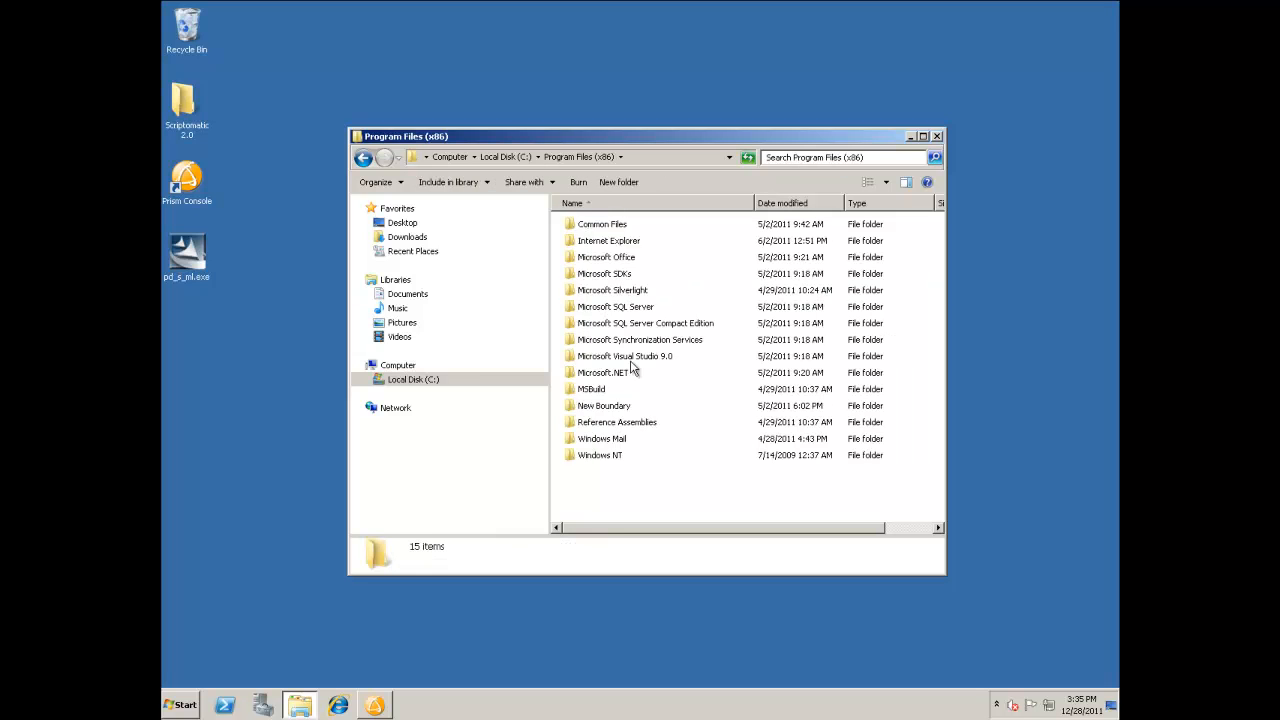
double_click(603, 405)
double_click(595, 309)
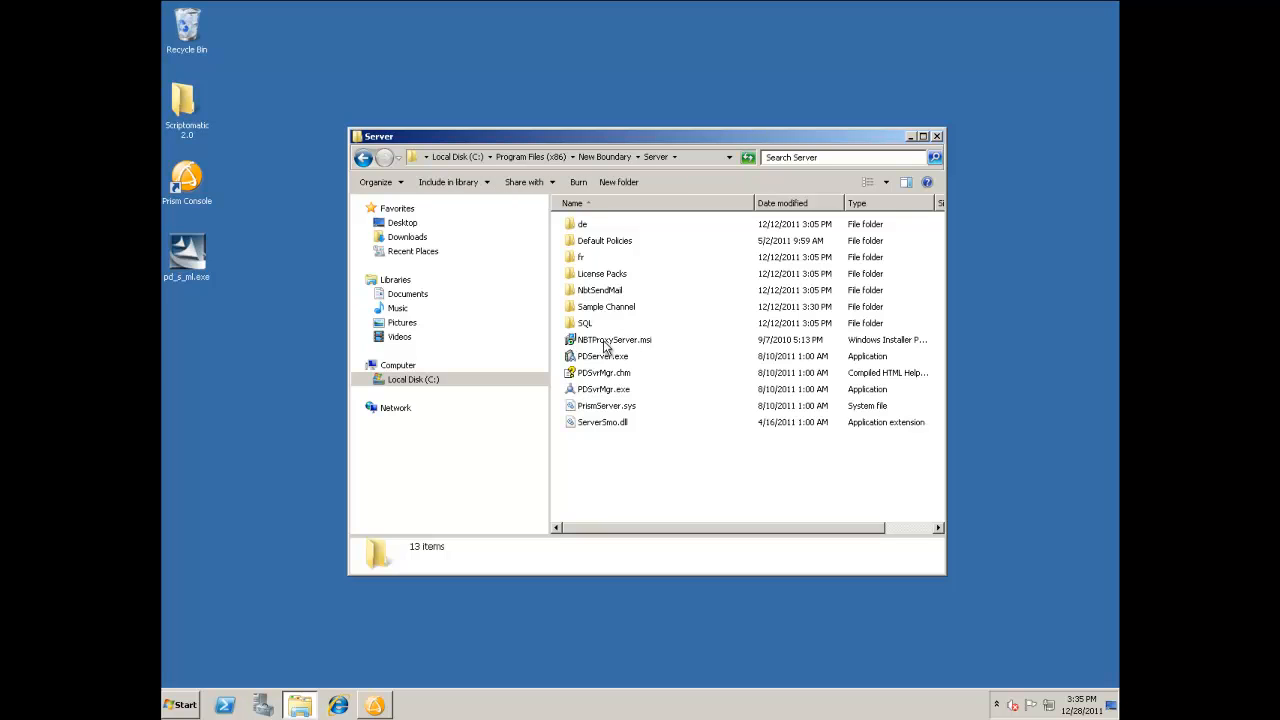
Step: Install NBT Proxy Server from NBTProxyServer.msi, keeping Default Web Site and the virtual directory NBTProxyServer
click(606, 342)
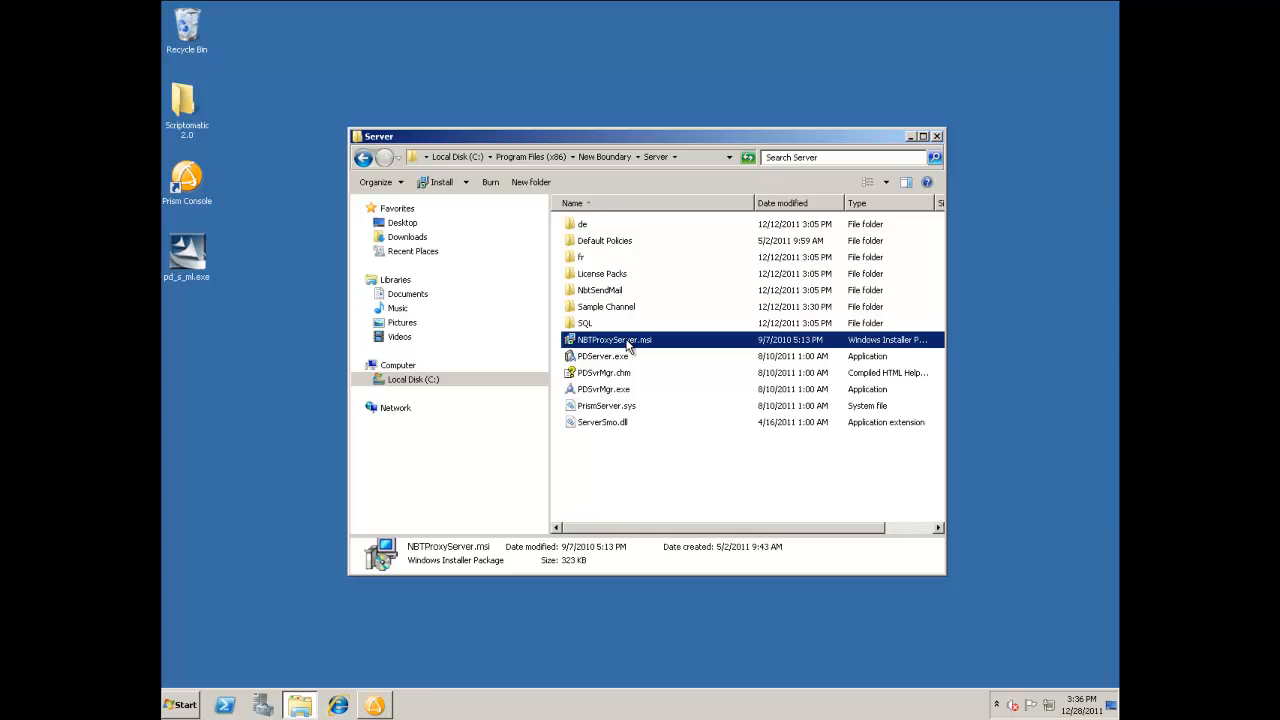
double_click(630, 344)
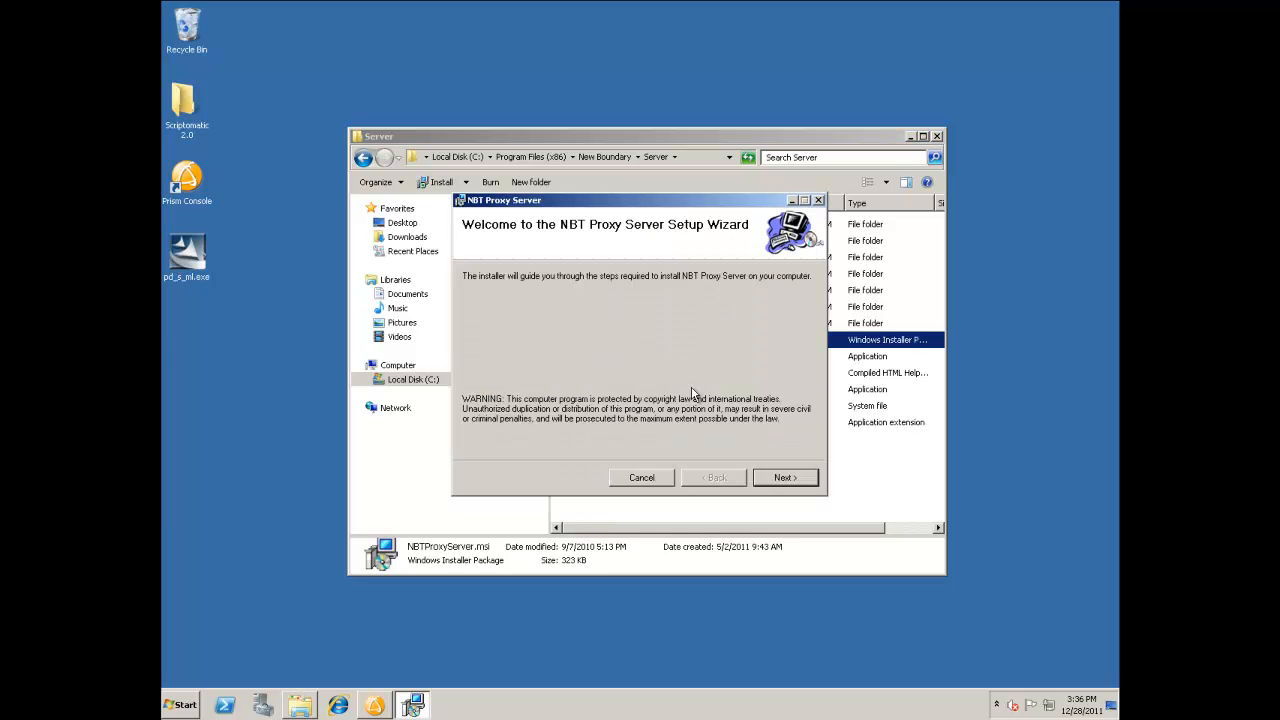
click(786, 479)
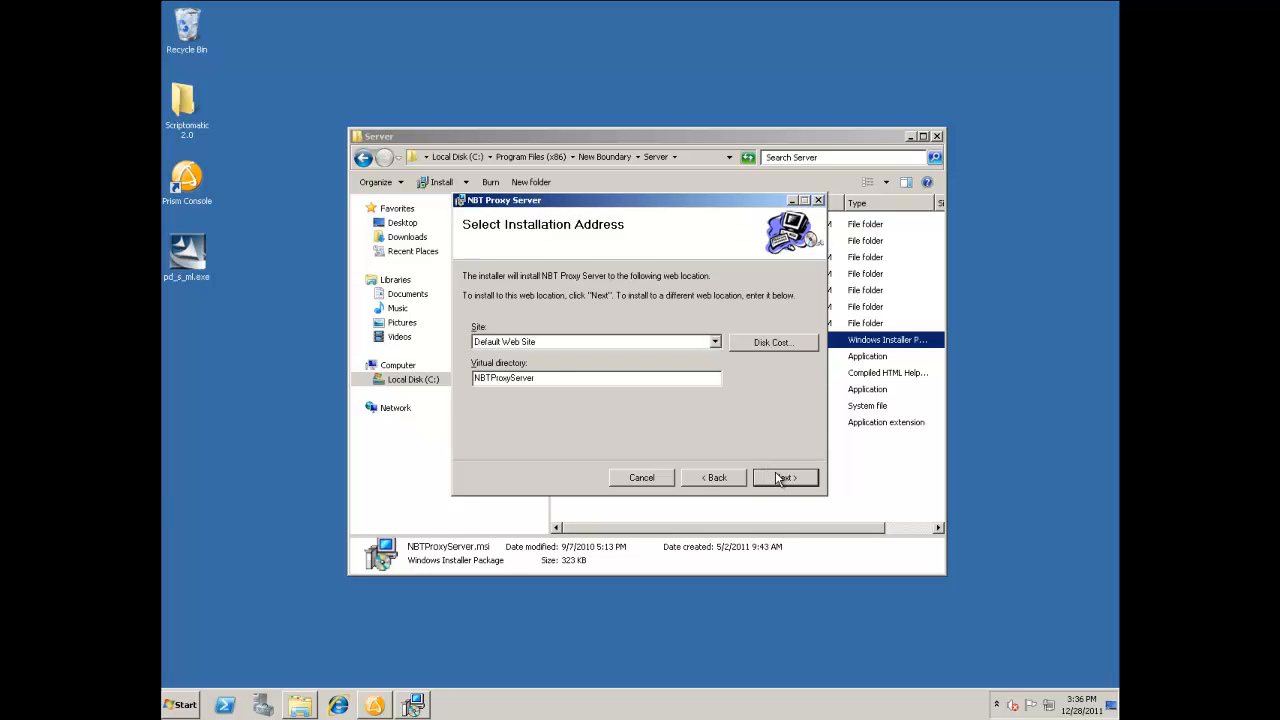
click(785, 479)
click(784, 478)
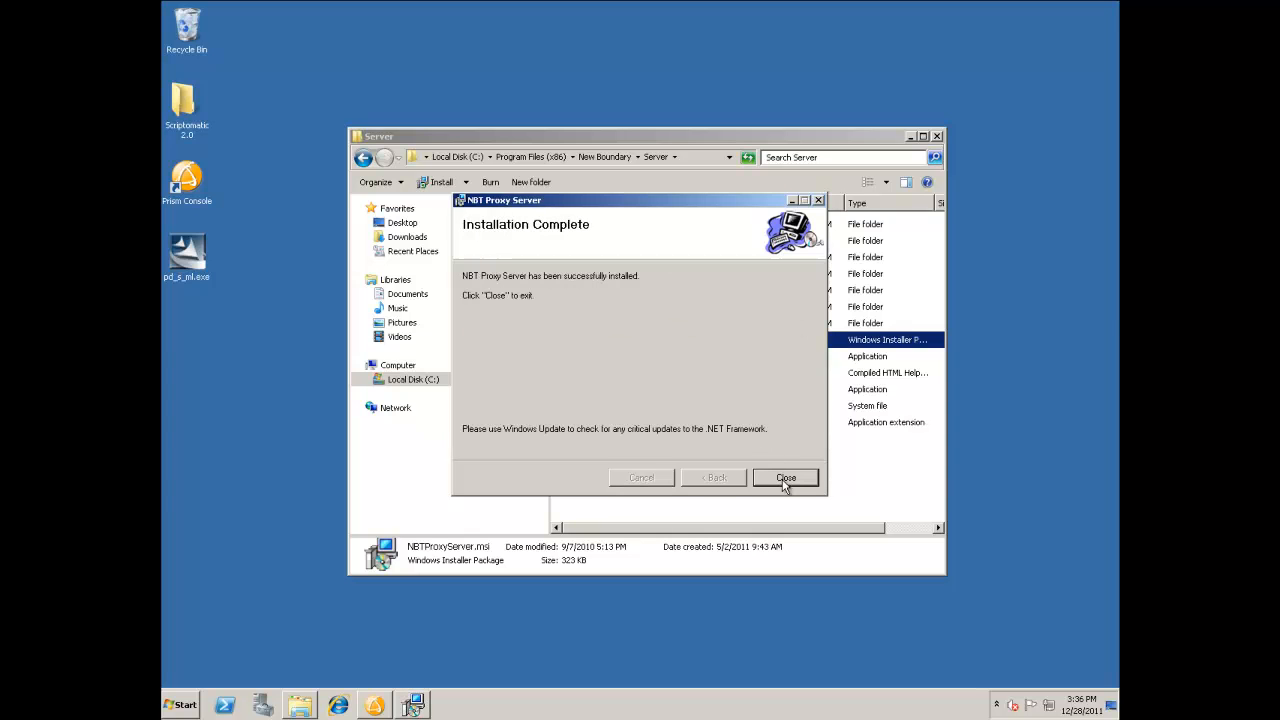
click(786, 478)
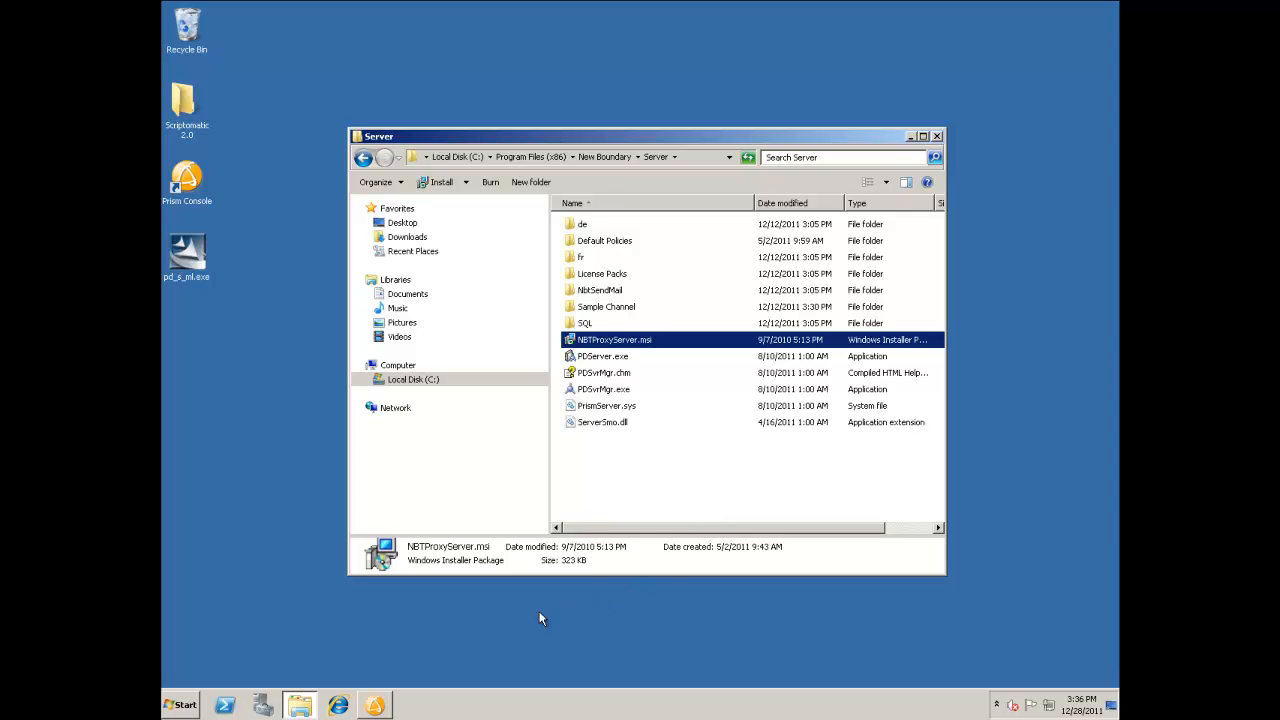
Step: Check the proxy service in Internet Explorer at 127.0.0.1/NBTproxyserver/NBTproxyserver.asmx, and close the Server folder window
click(346, 704)
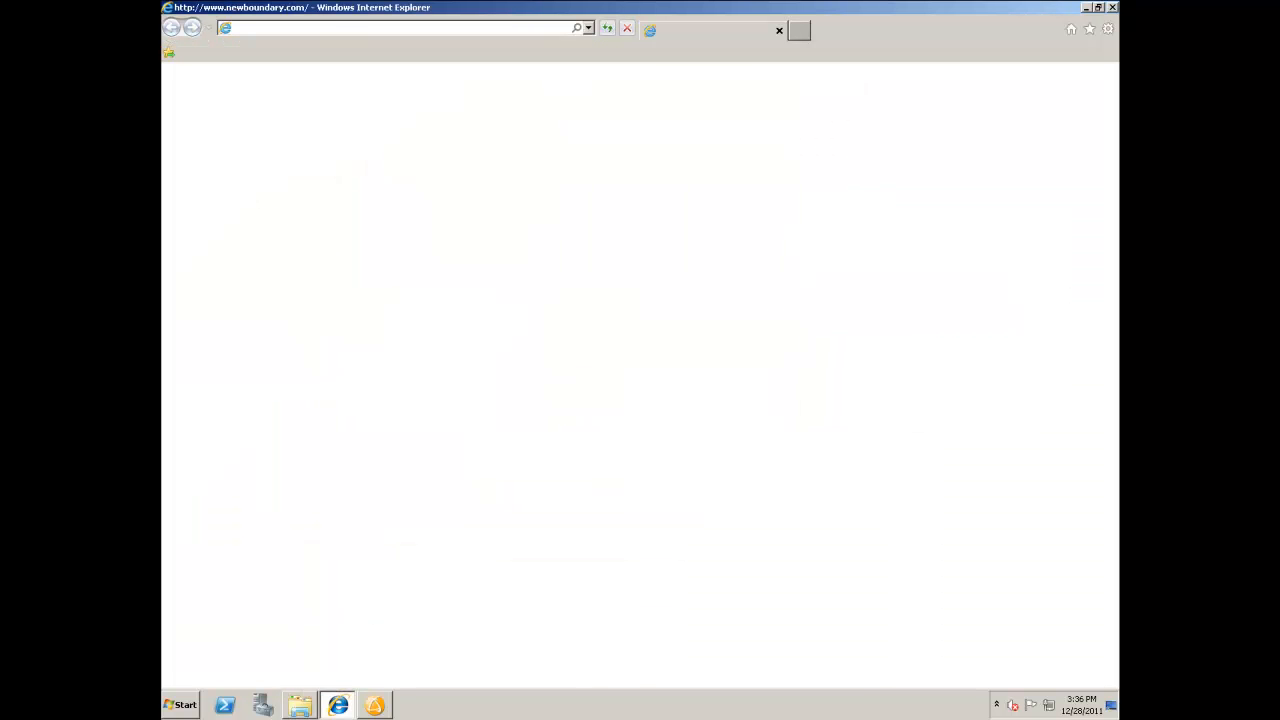
click(370, 28)
key(ctrl+c)
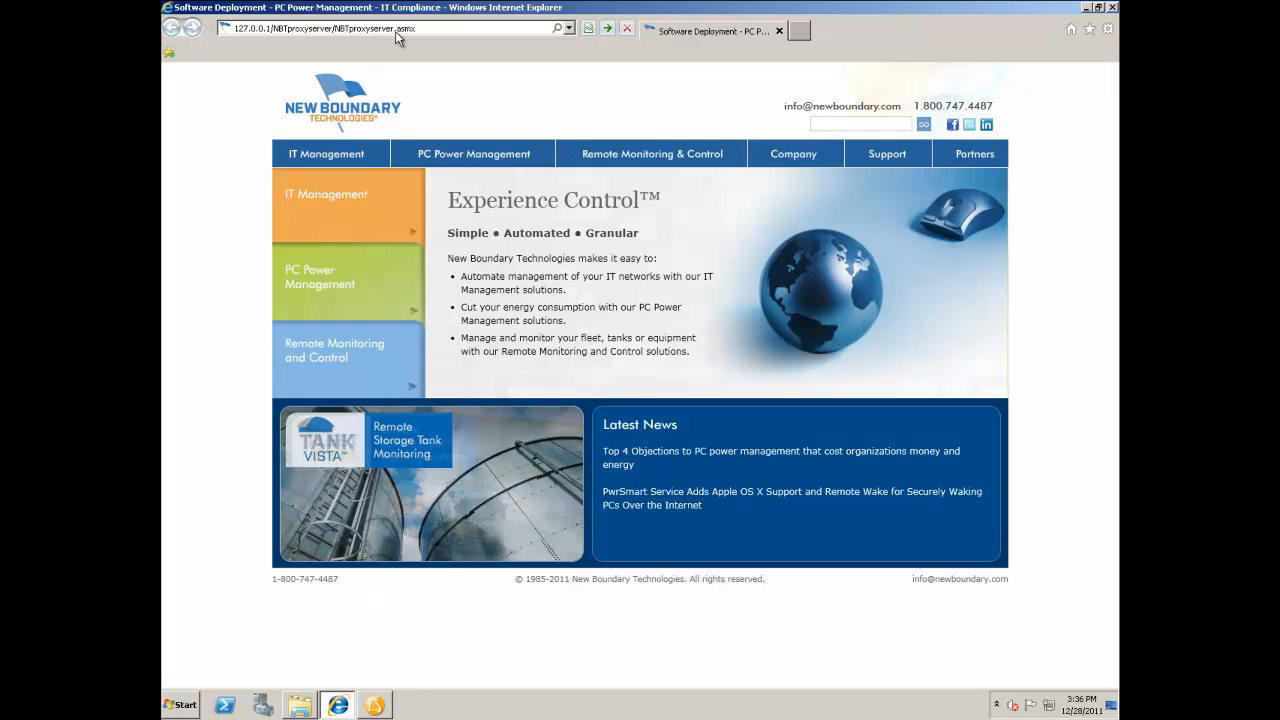
key(Return)
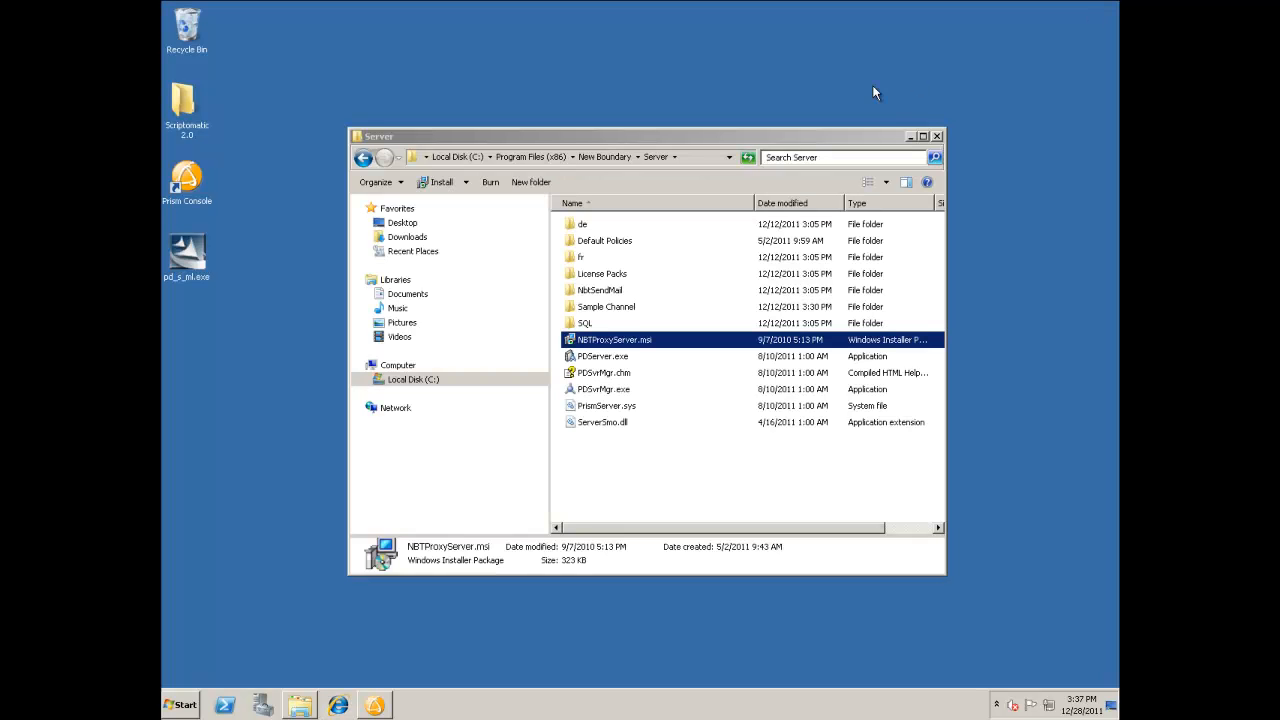
click(937, 137)
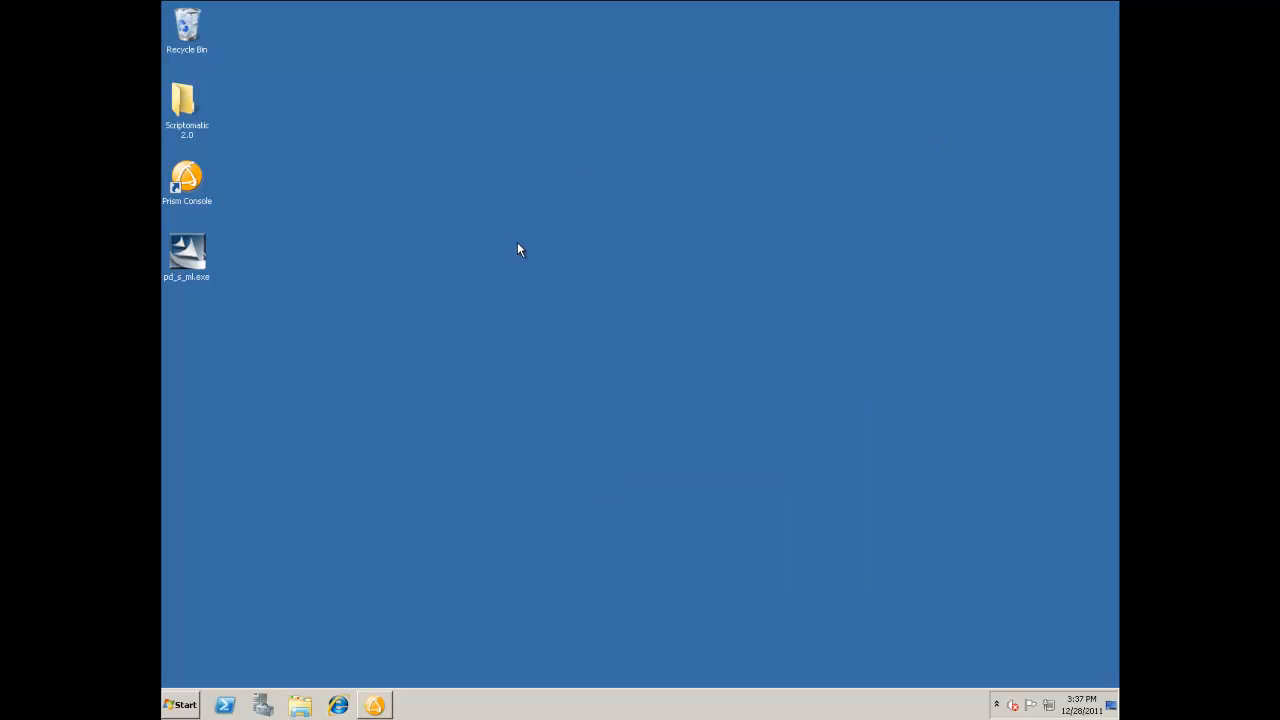
Step: Switch to Prism Console and set Use Web Proxy Server to Auto in the client settings
click(378, 705)
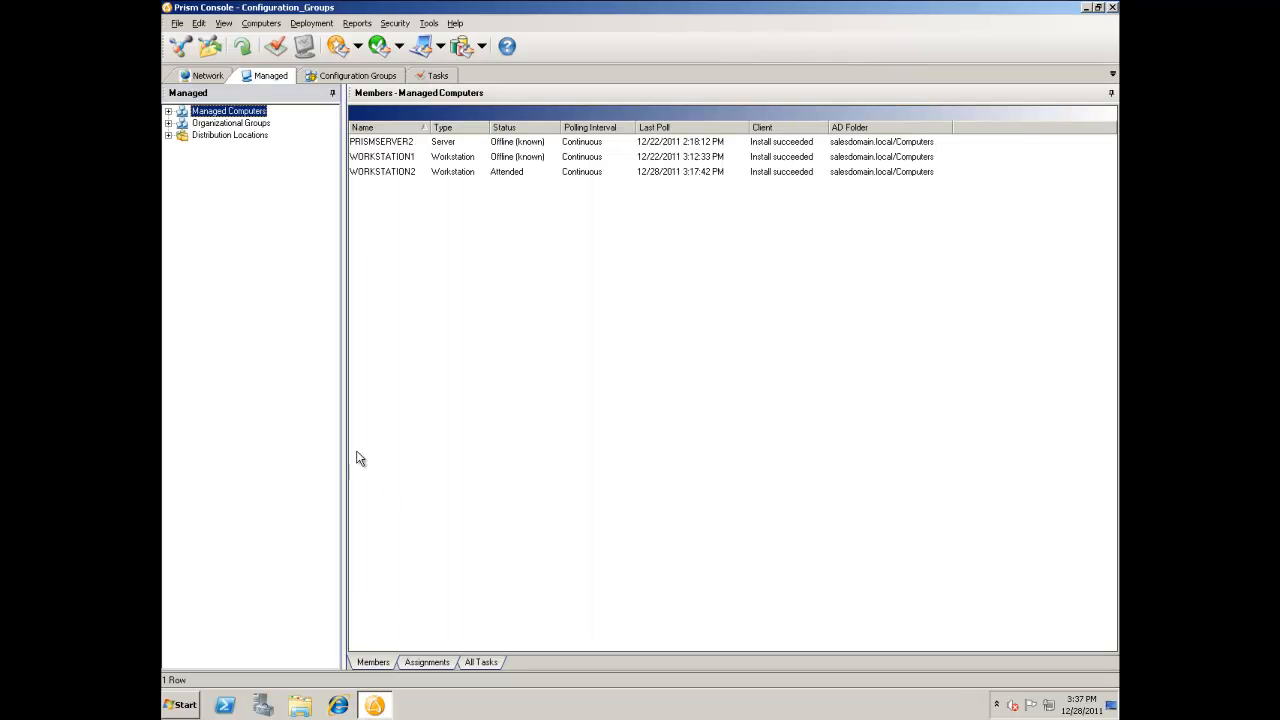
click(177, 22)
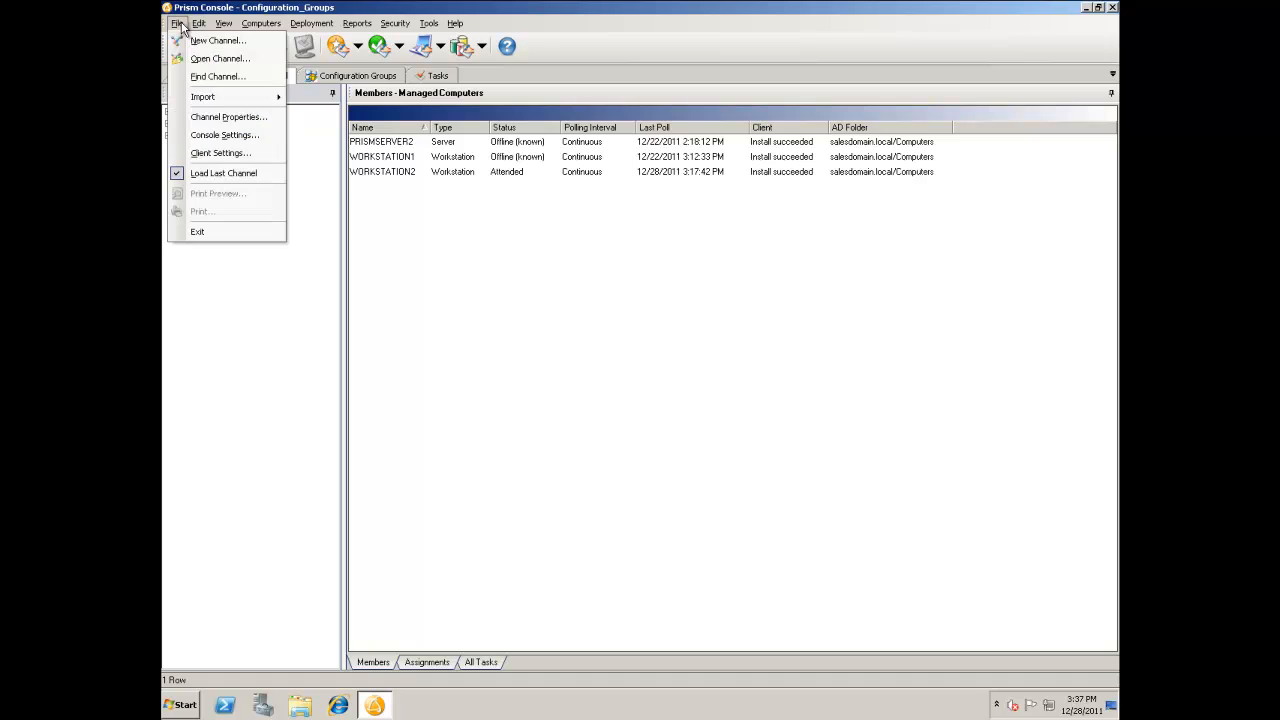
click(197, 153)
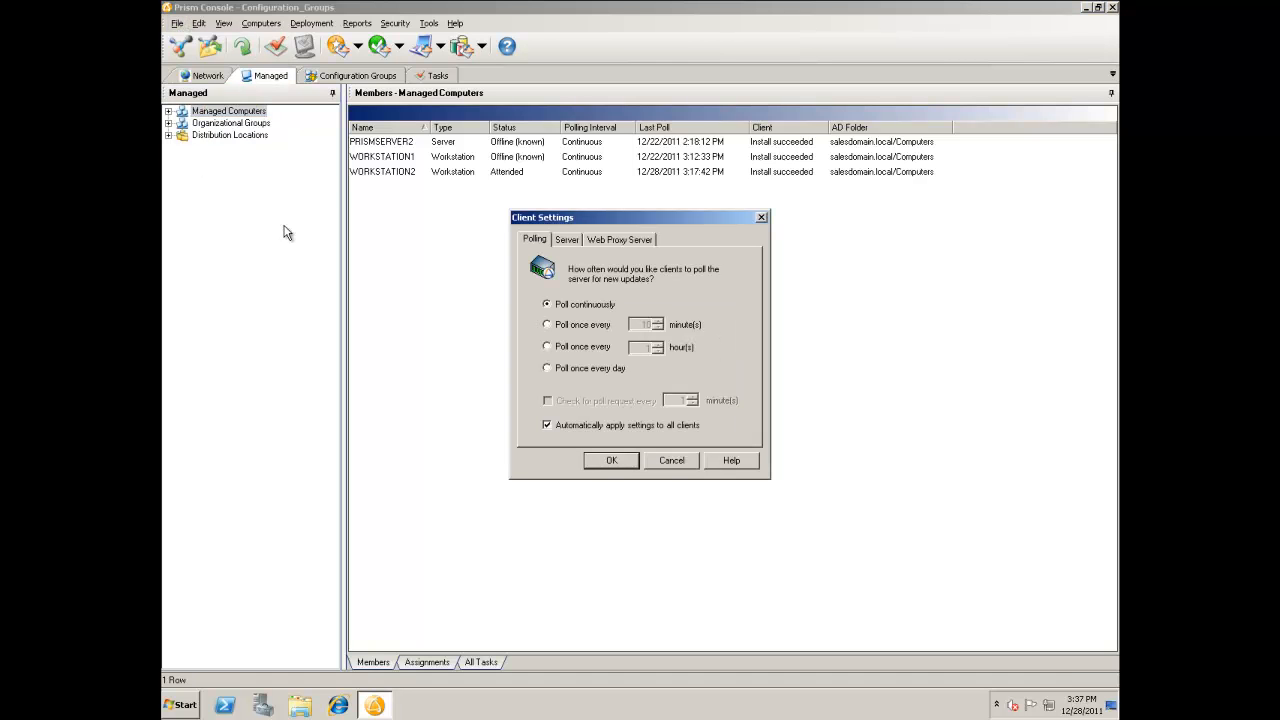
click(624, 243)
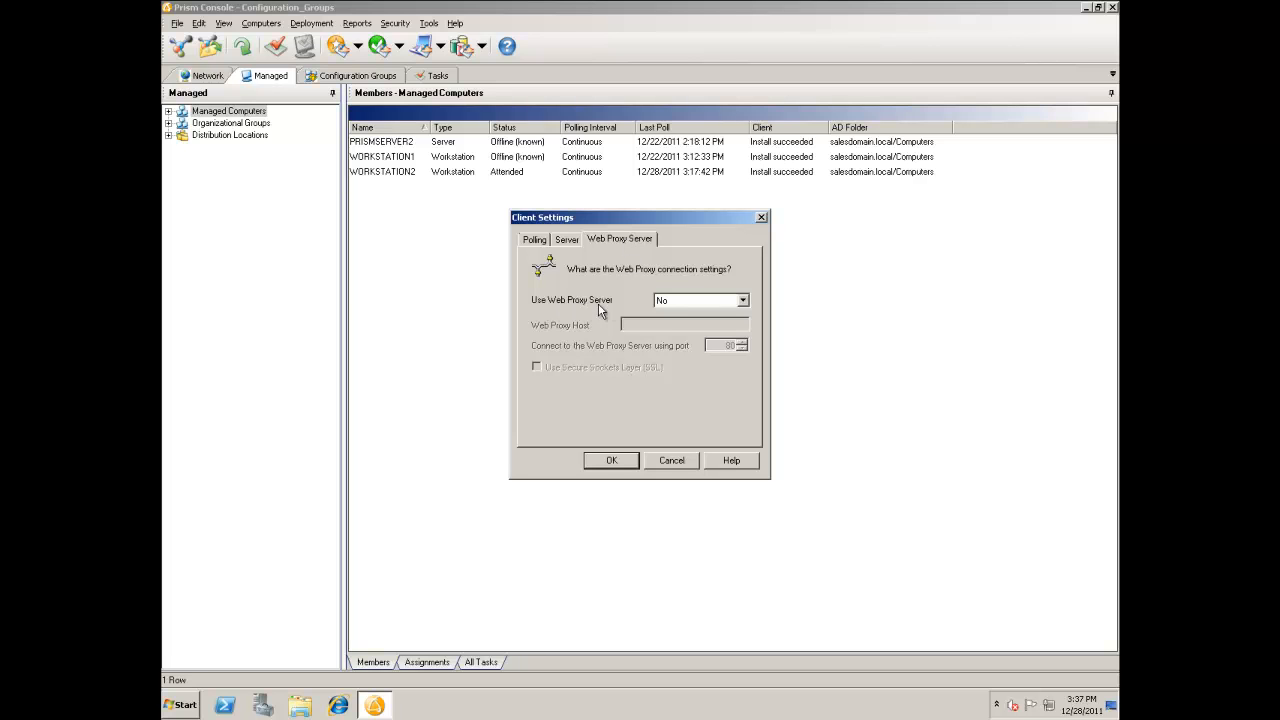
click(743, 301)
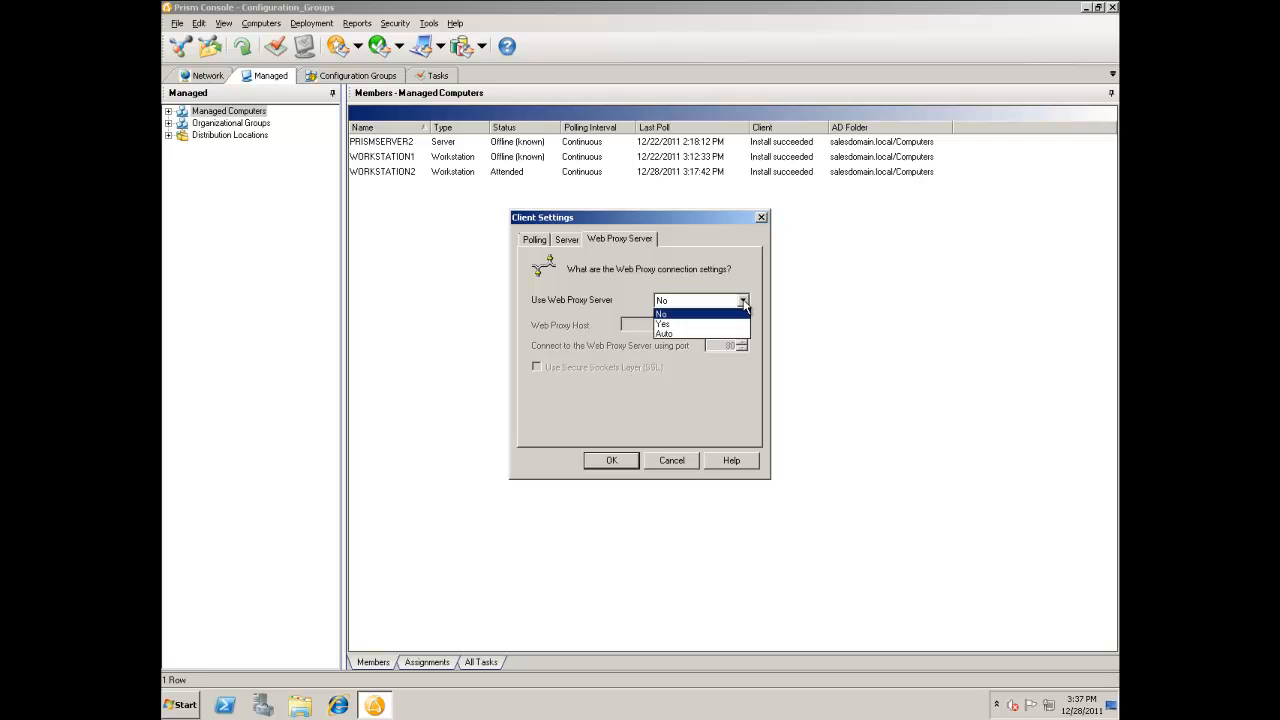
click(732, 334)
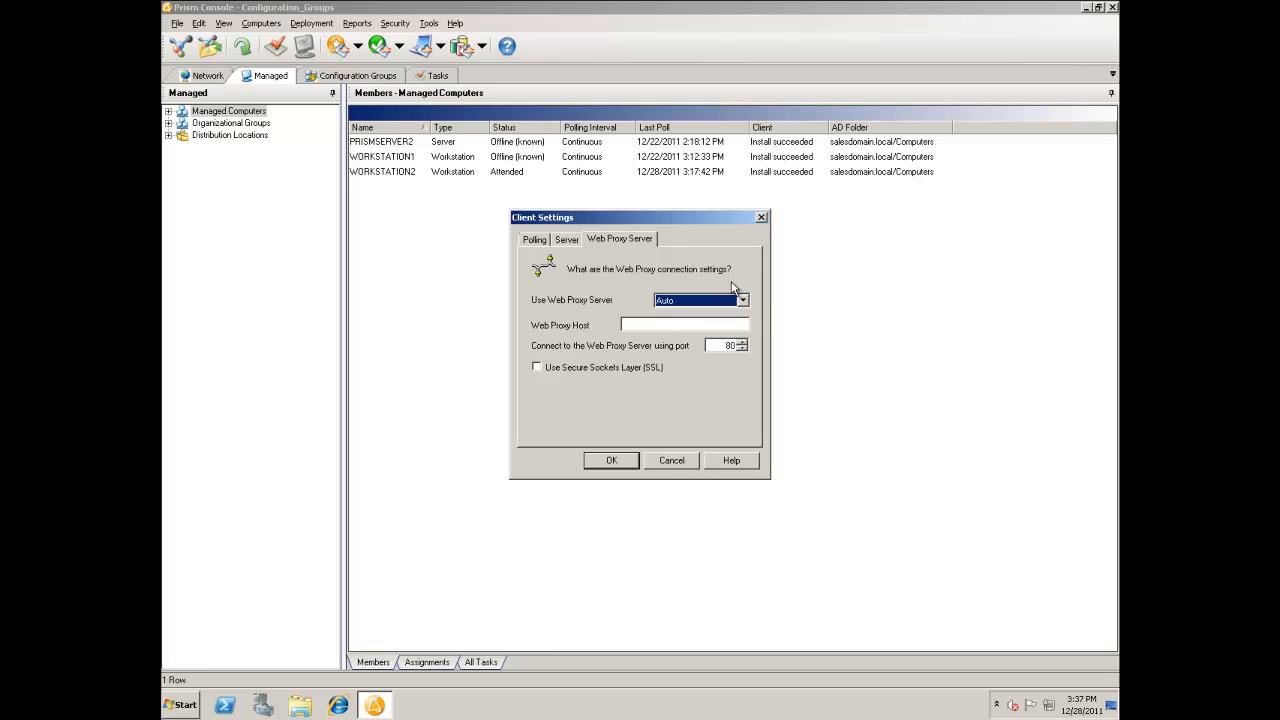
Step: Switch Use Web Proxy Server to Yes and back to Auto in the client settings
click(743, 300)
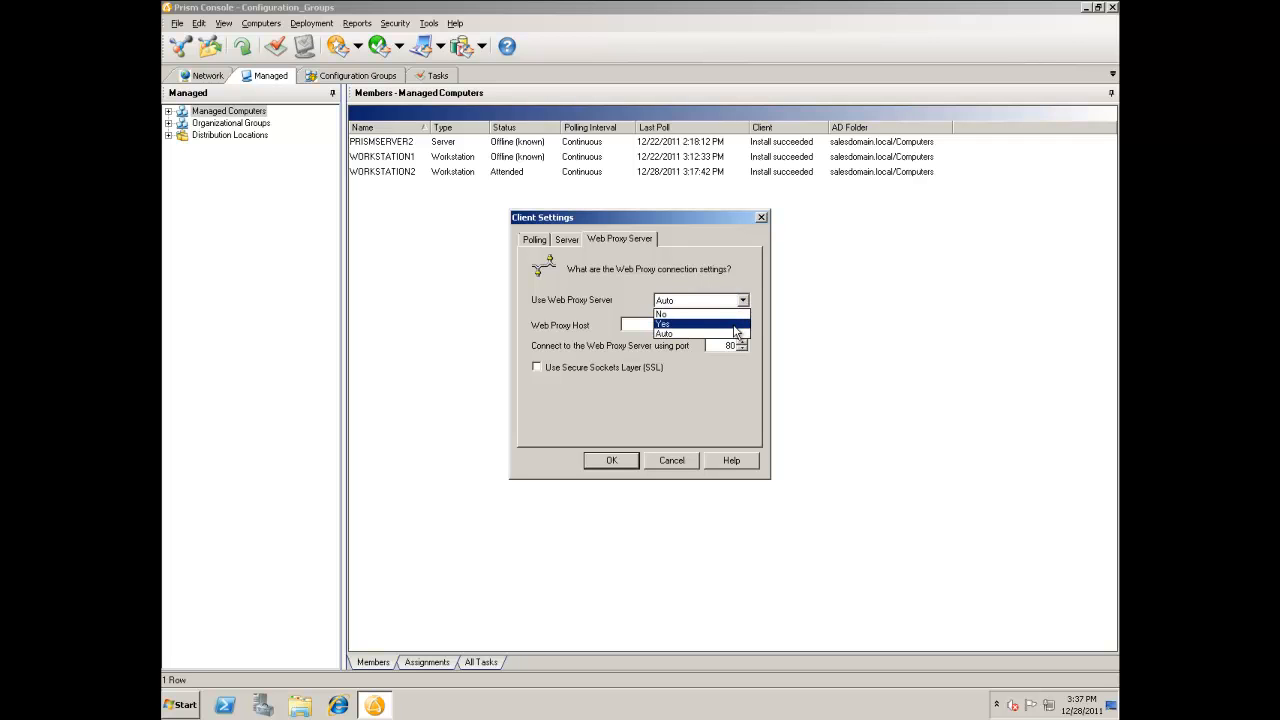
click(735, 325)
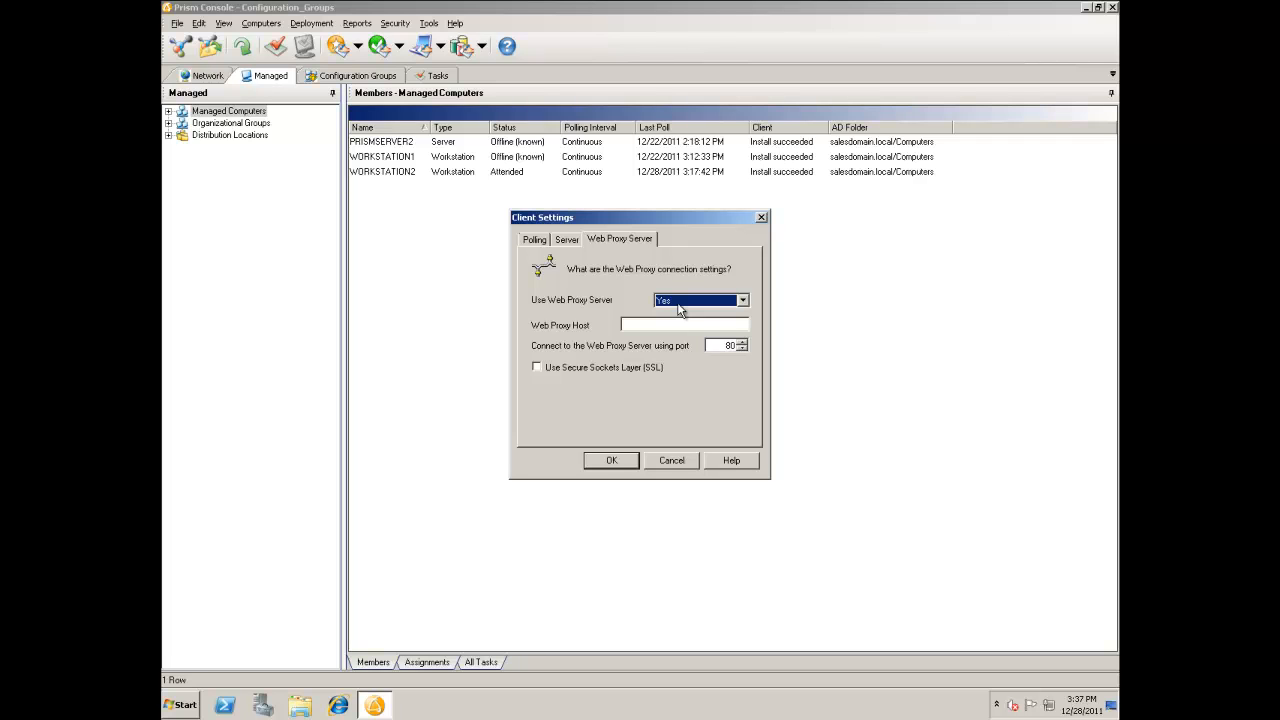
click(678, 310)
click(685, 335)
click(564, 242)
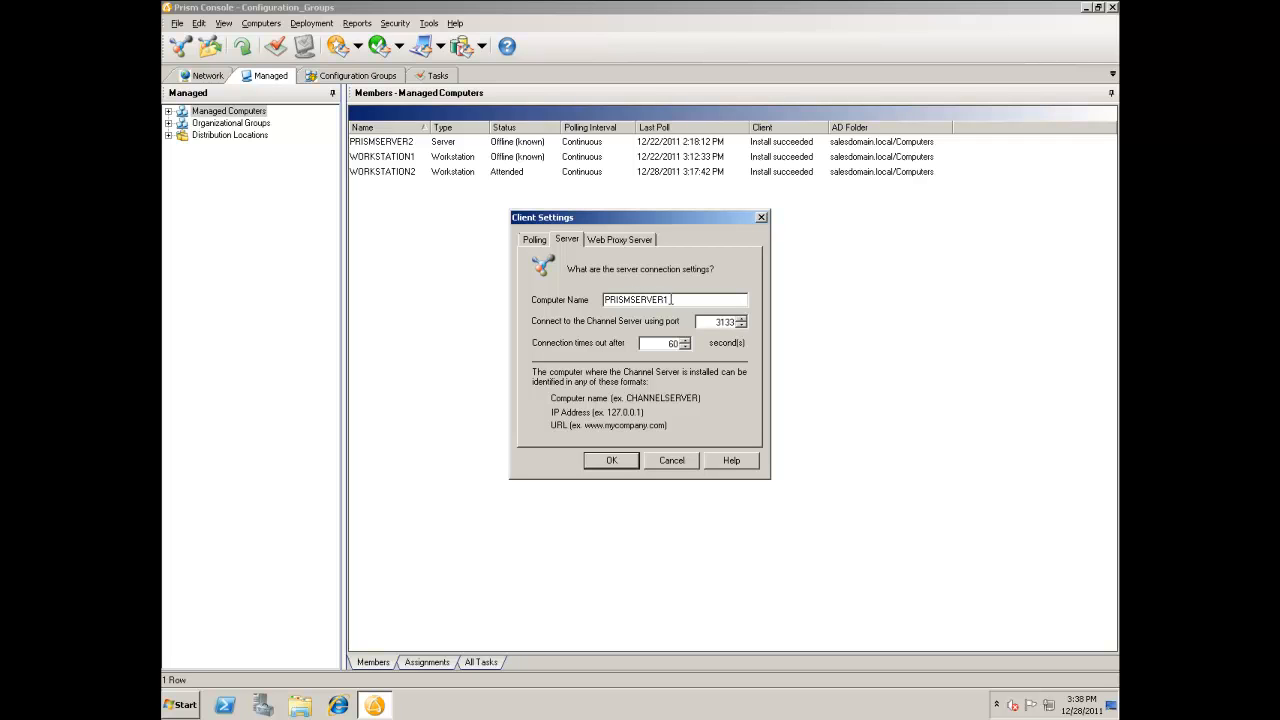
click(607, 241)
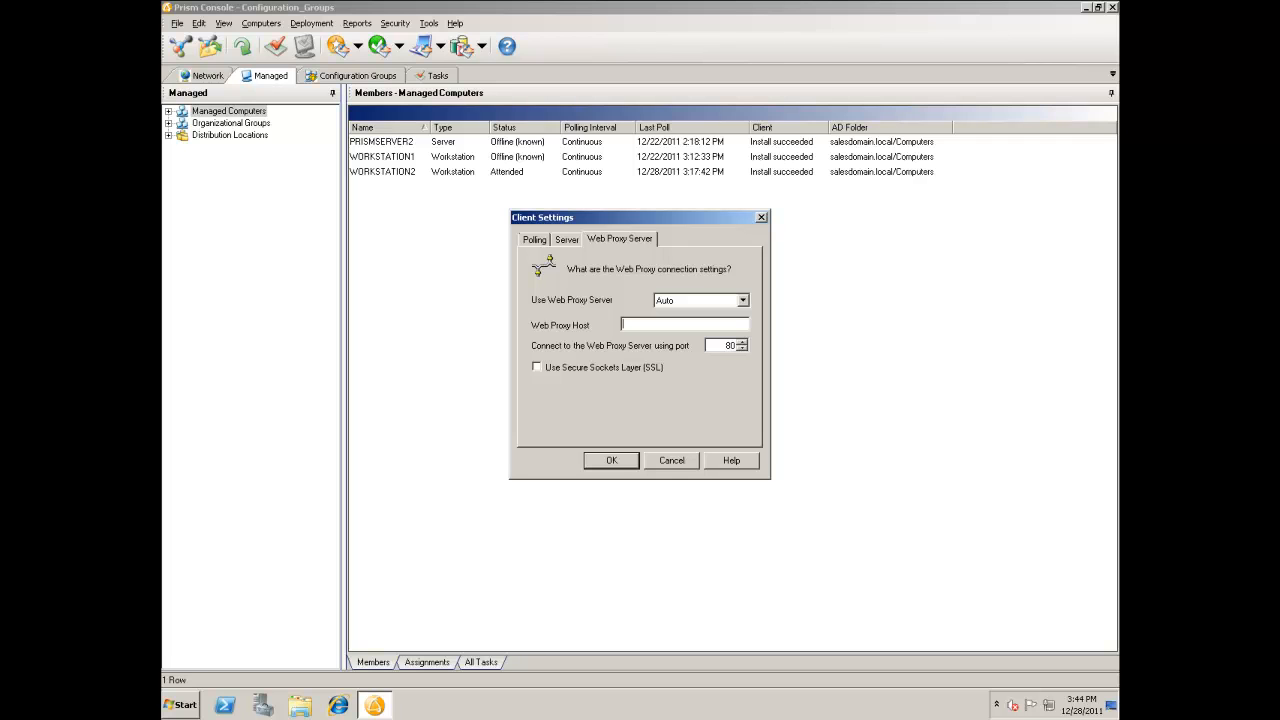
right_click(637, 325)
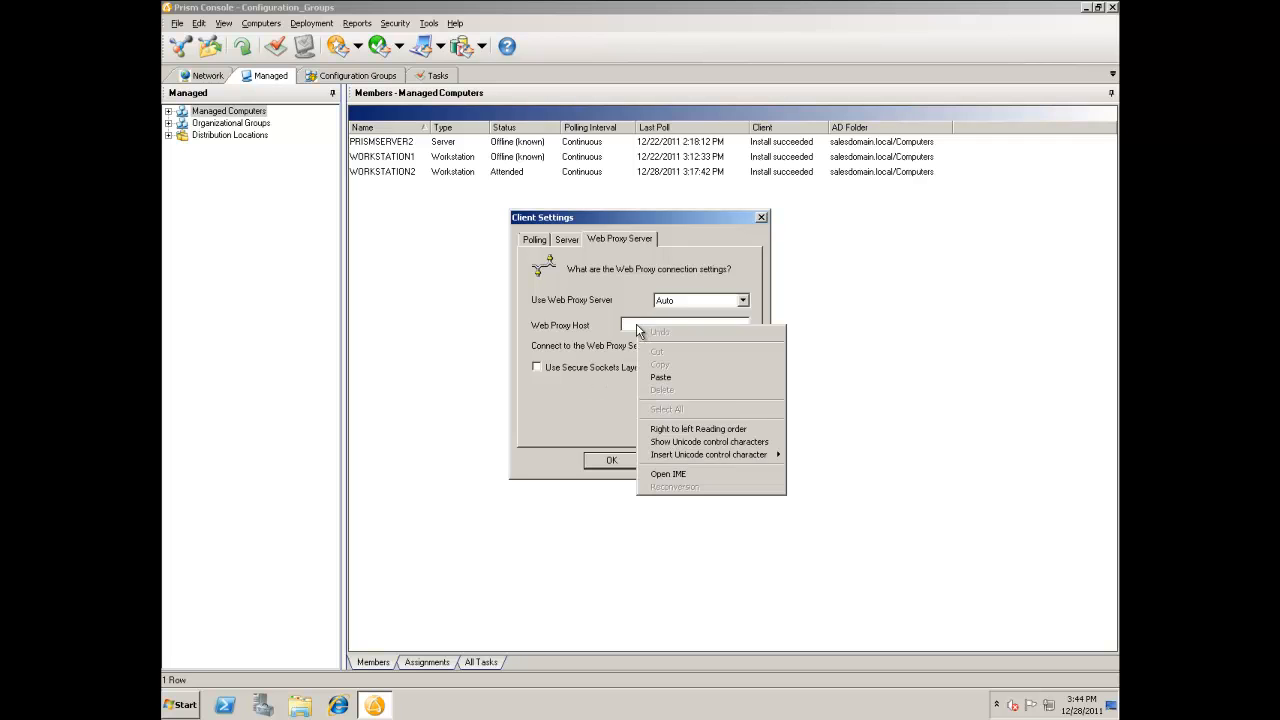
click(675, 374)
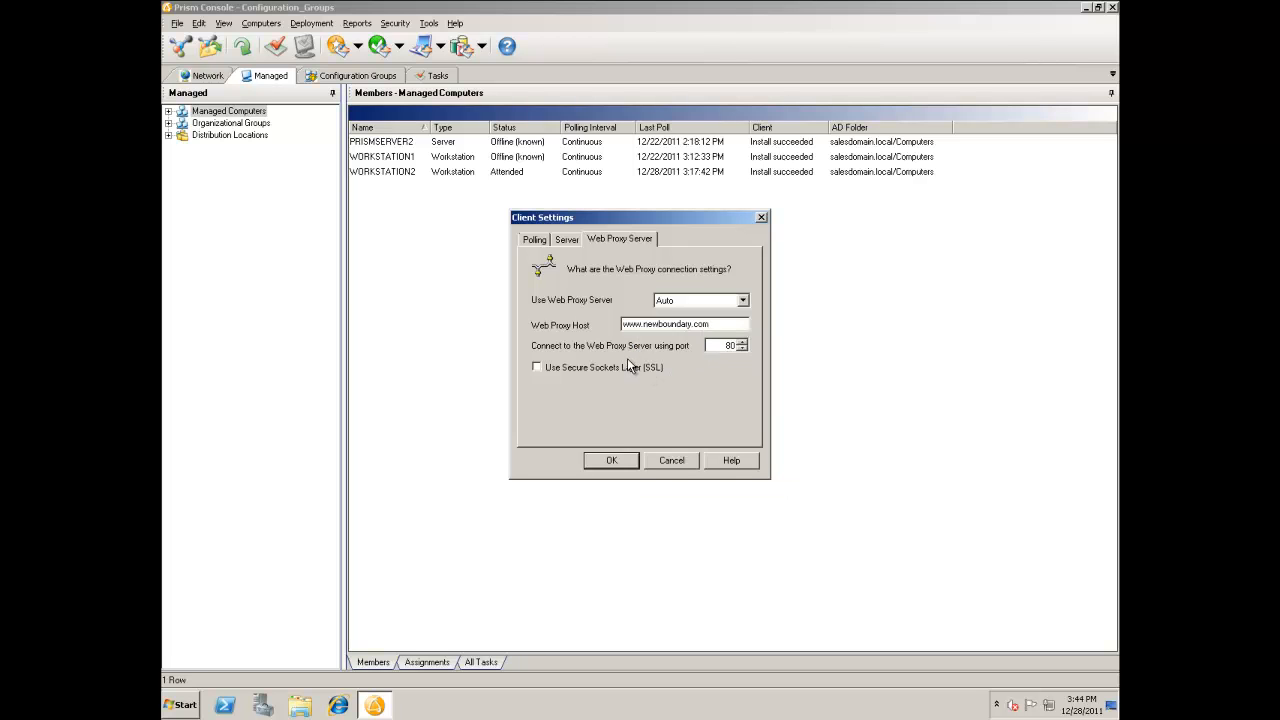